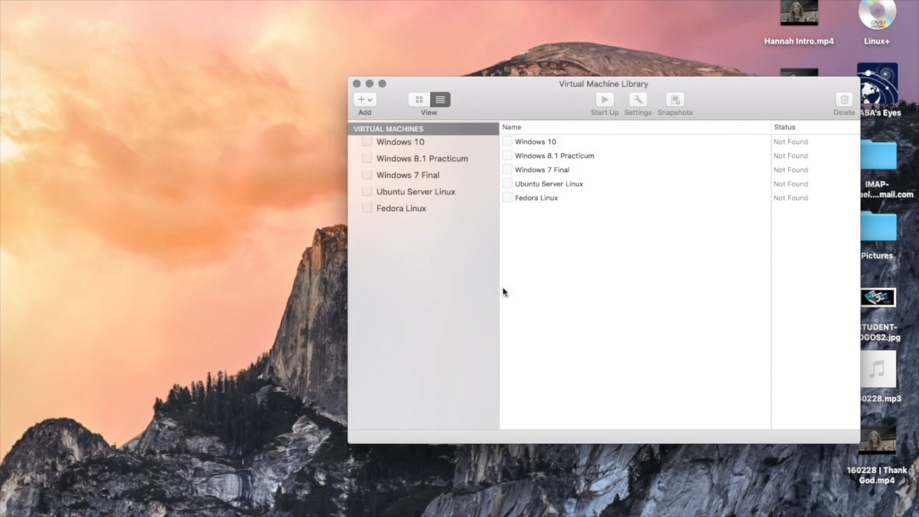
Step: Start creating a new virtual machine installed from a disc or image
{"action": "left_click", "coordinate": [360, 101]}
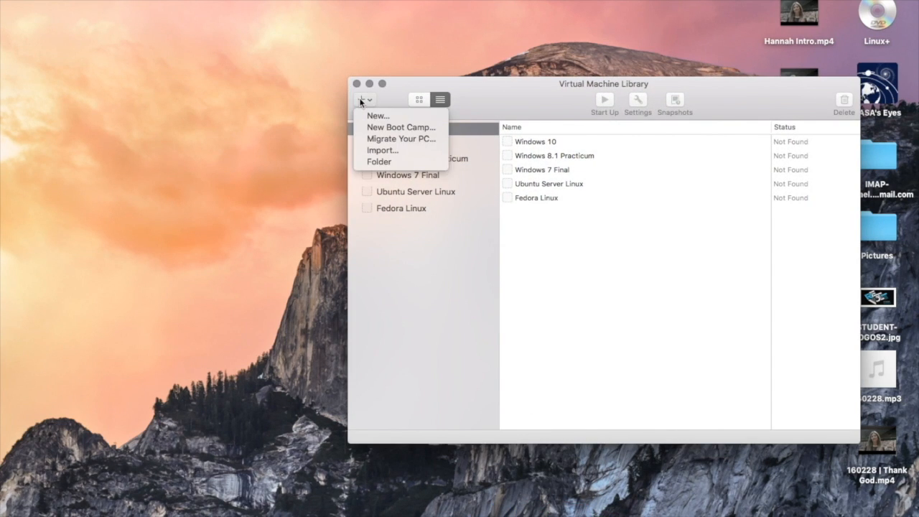
{"action": "left_click", "coordinate": [372, 117]}
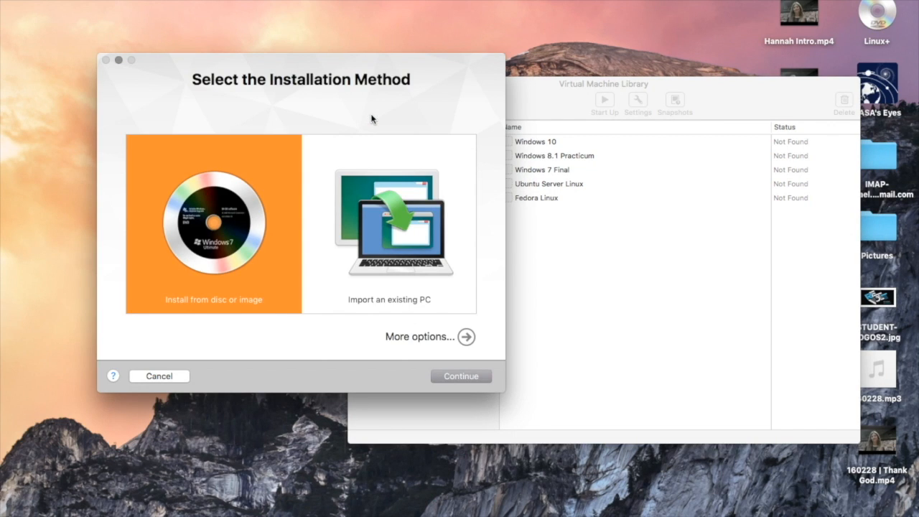
{"action": "left_click", "coordinate": [448, 379]}
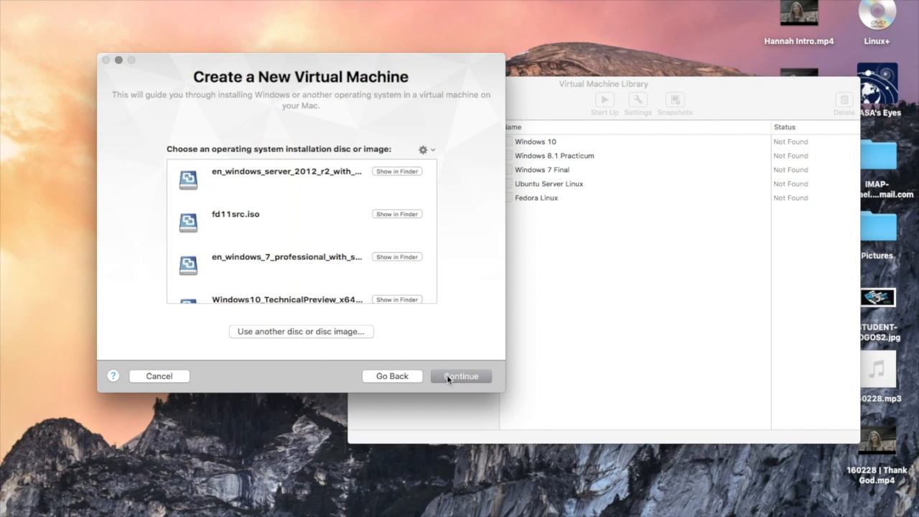
Step: Choose the Fedora-Live-Desktop-x86_64-20-1.iso image from the Linux+ drive as the installation disc
{"action": "left_click", "coordinate": [331, 331]}
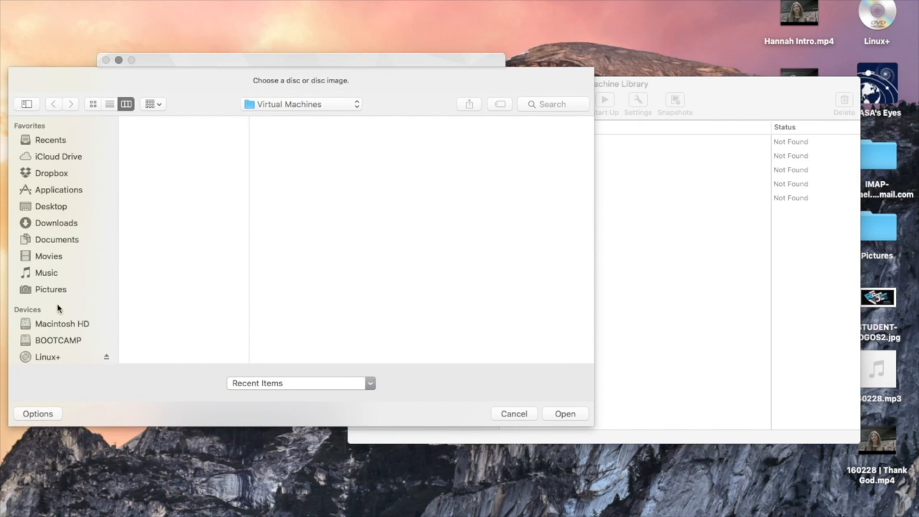
{"action": "left_click", "coordinate": [48, 357]}
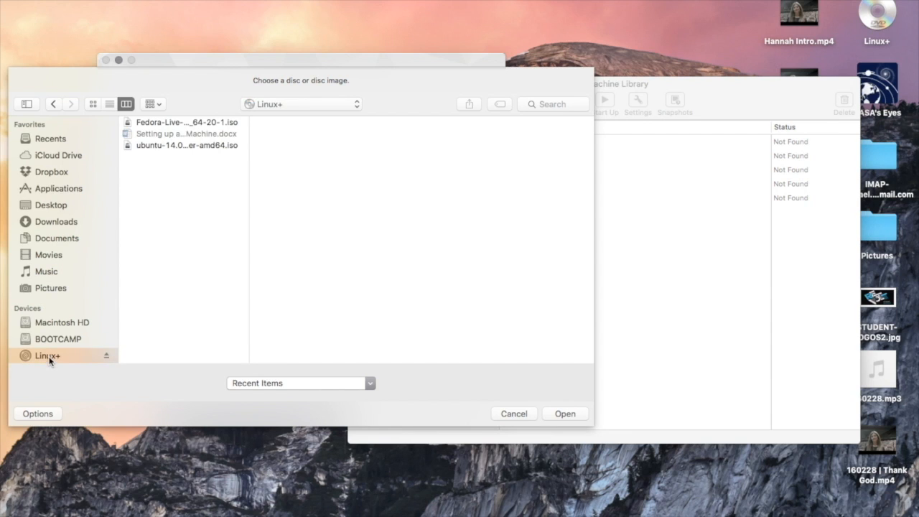
{"action": "left_click", "coordinate": [175, 123]}
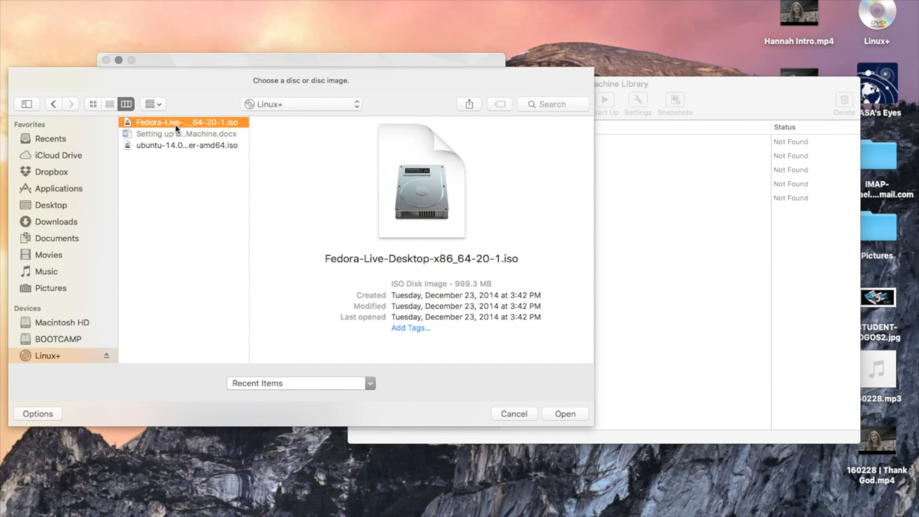
{"action": "left_click", "coordinate": [566, 415]}
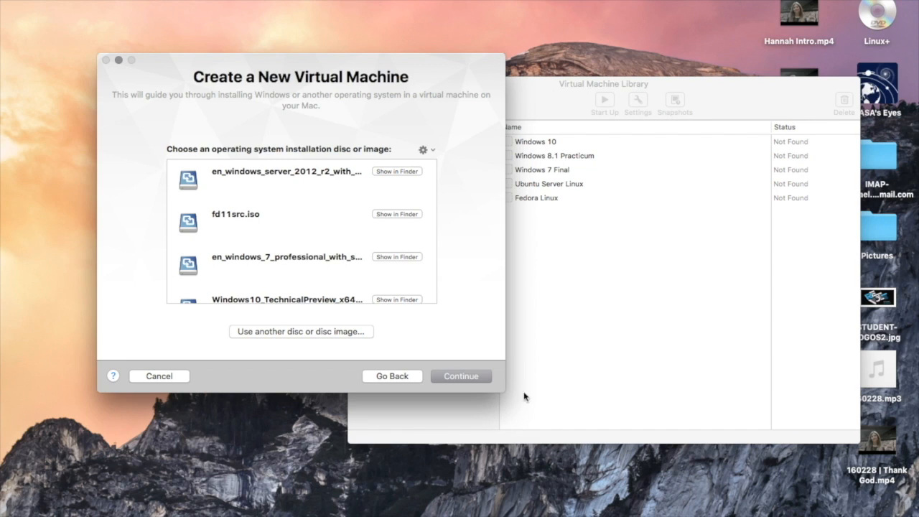
Step: Continue to the summary, open Customize Settings and save the virtual machine as Fedora 64-bit
{"action": "left_click", "coordinate": [466, 374]}
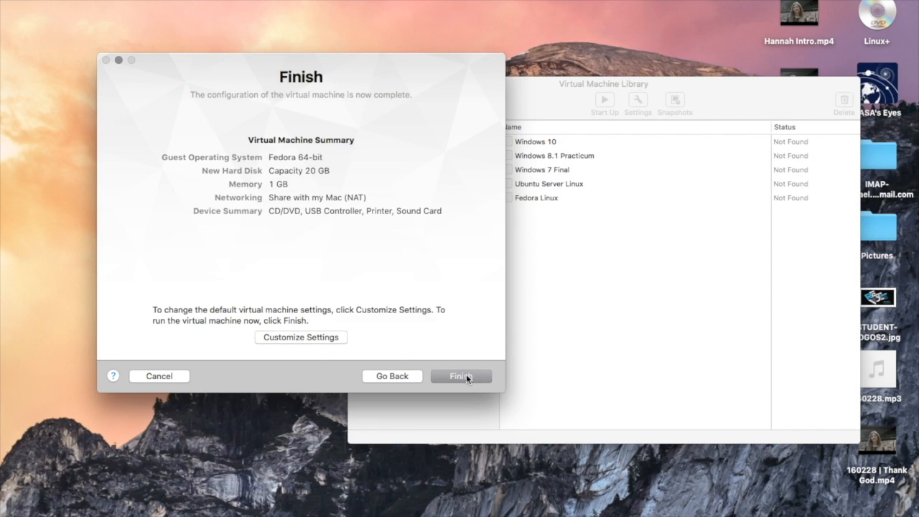
{"action": "left_click", "coordinate": [311, 338]}
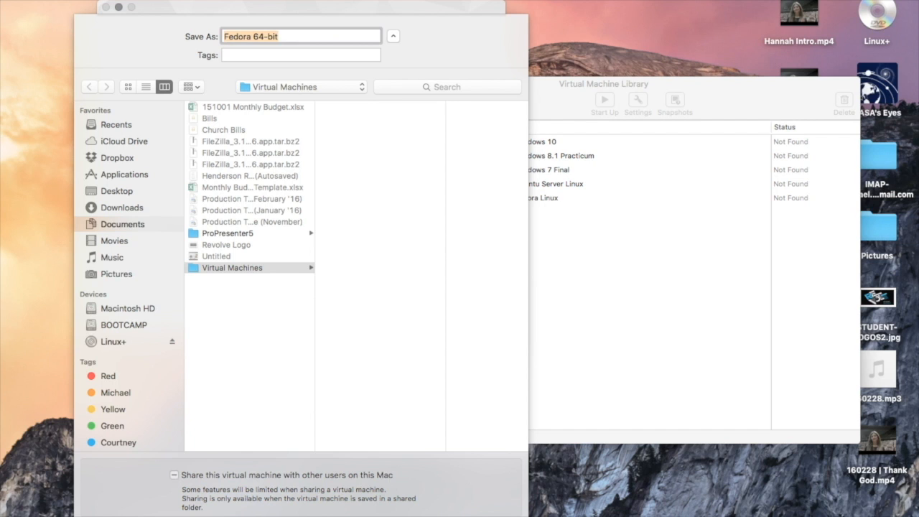
{"action": "key", "text": "Return"}
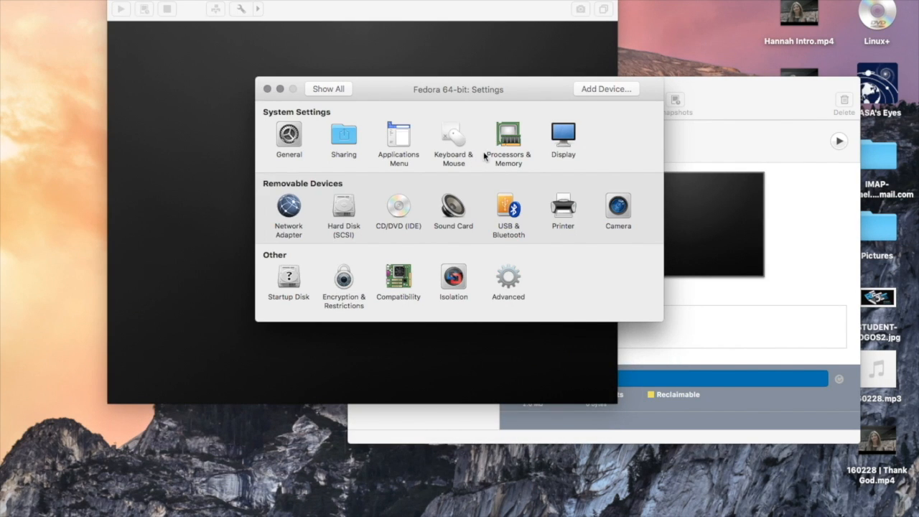
Step: Set the virtual machine's memory to 2048 MB in Processors & Memory and close the settings
{"action": "left_click", "coordinate": [509, 136]}
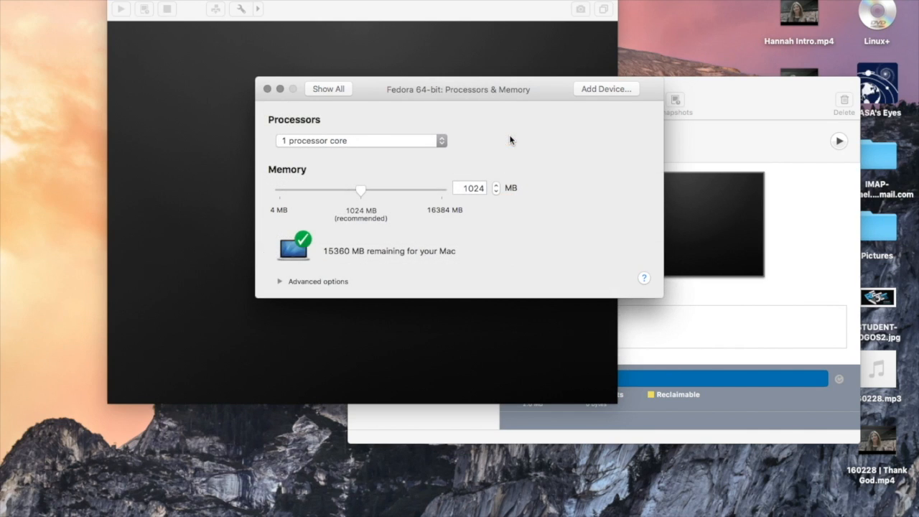
{"action": "double_click", "coordinate": [474, 188]}
{"action": "type", "text": "2048"}
{"action": "key", "text": "Return"}
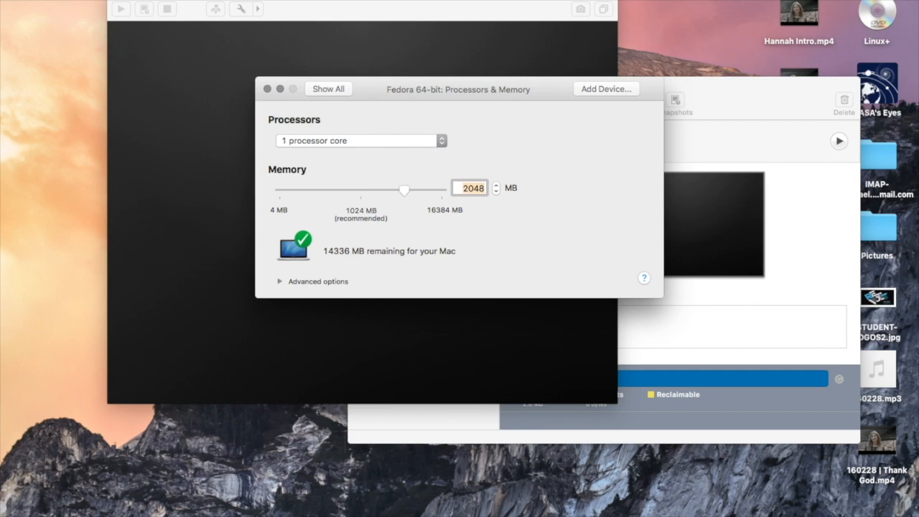
{"action": "left_click", "coordinate": [267, 89]}
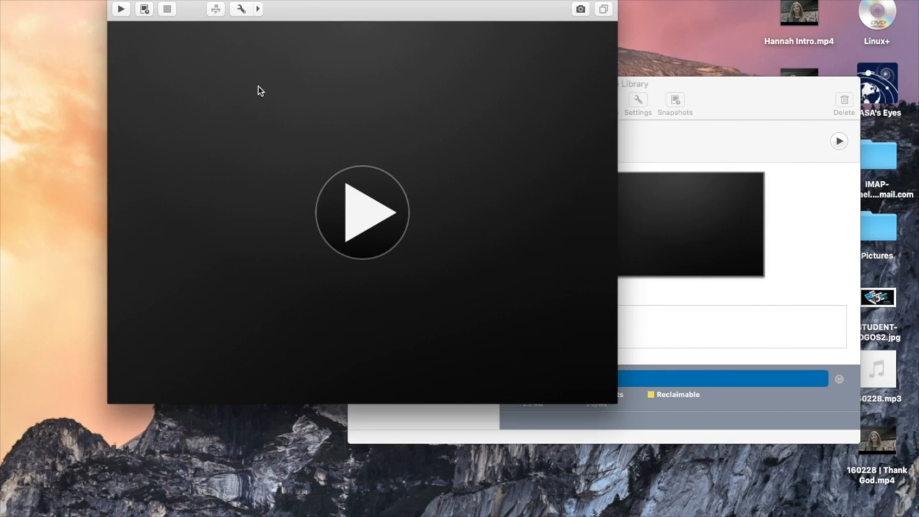
Step: Start the Fedora virtual machine full screen, boot the live media and choose Install to Hard Drive
{"action": "left_click", "coordinate": [144, 5]}
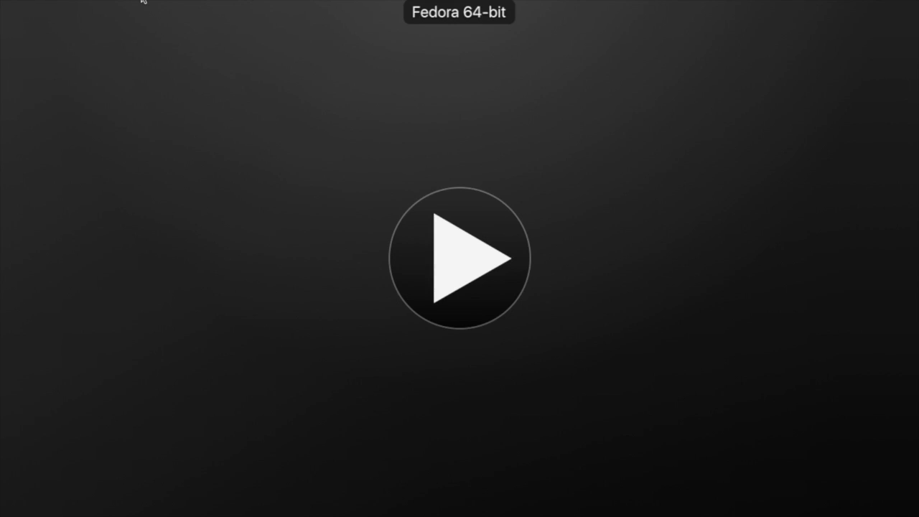
{"action": "left_click", "coordinate": [465, 268]}
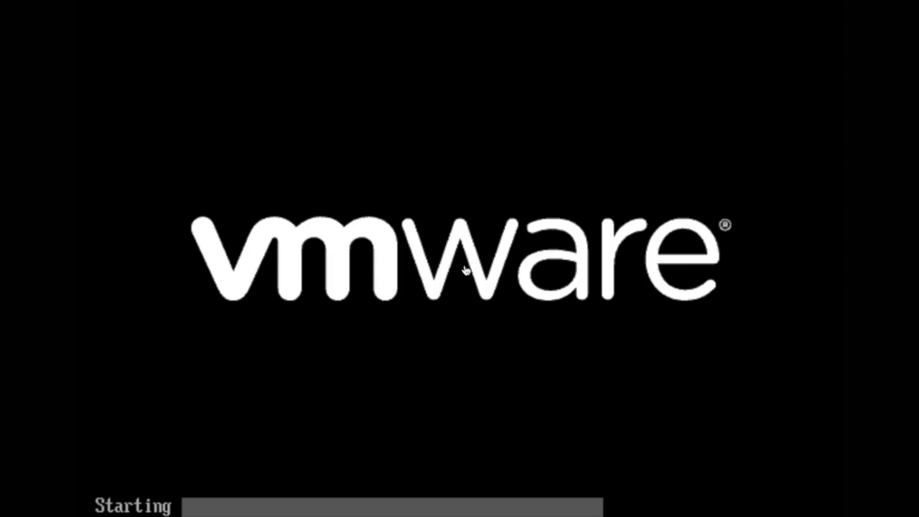
{"action": "key", "text": "Return"}
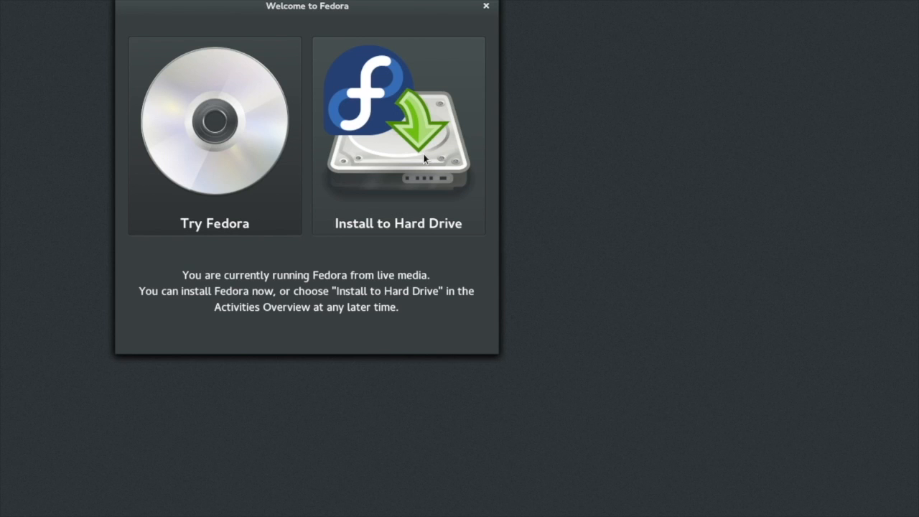
{"action": "left_click", "coordinate": [424, 158]}
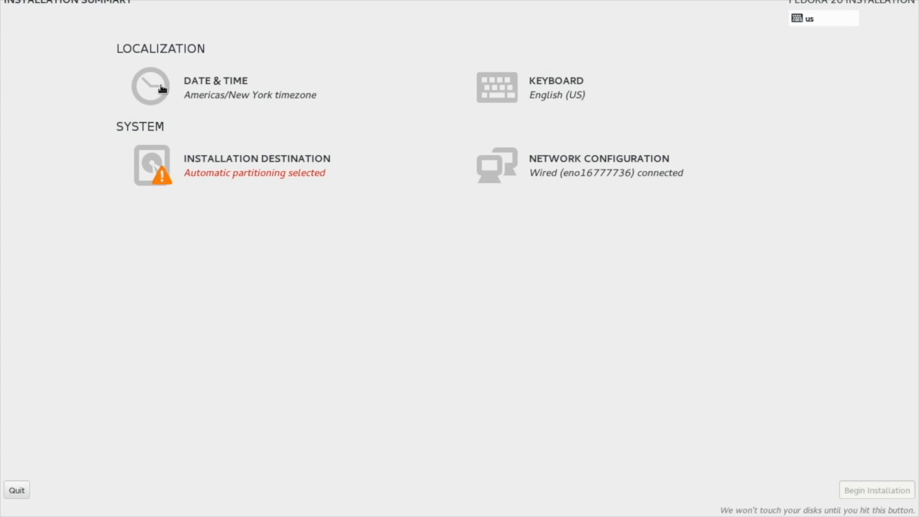
Step: Keep English as installation language and confirm the Americas/New York date and time settings
{"action": "left_click", "coordinate": [161, 88]}
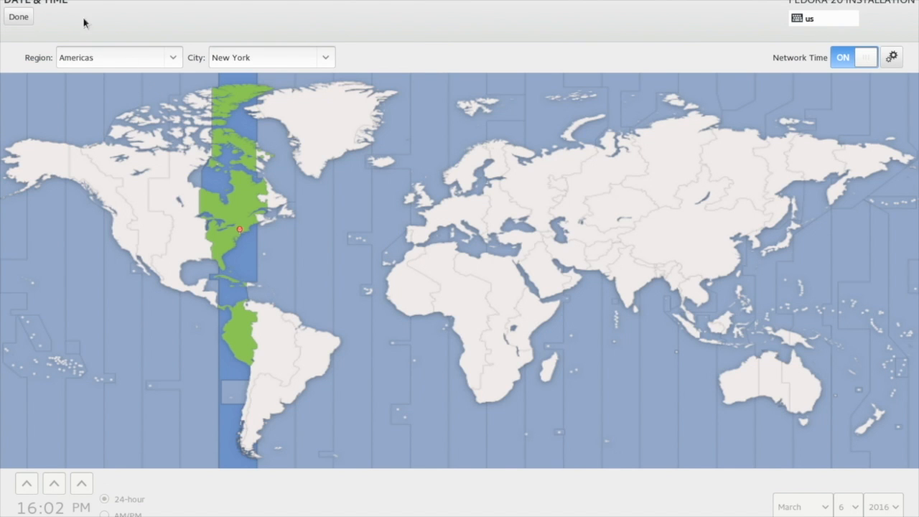
{"action": "left_click", "coordinate": [25, 17]}
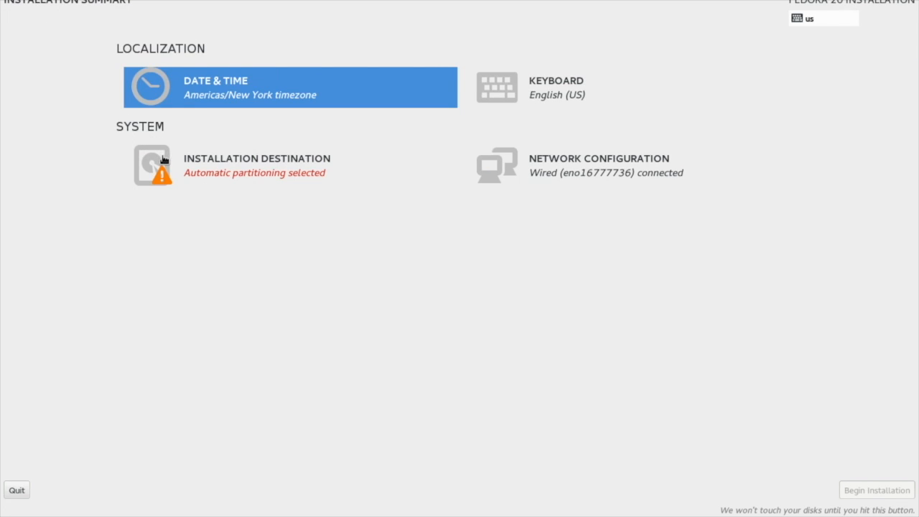
Step: Open Installation Destination, select the 20.48 GB VMware virtual disk and confirm
{"action": "left_click", "coordinate": [164, 160]}
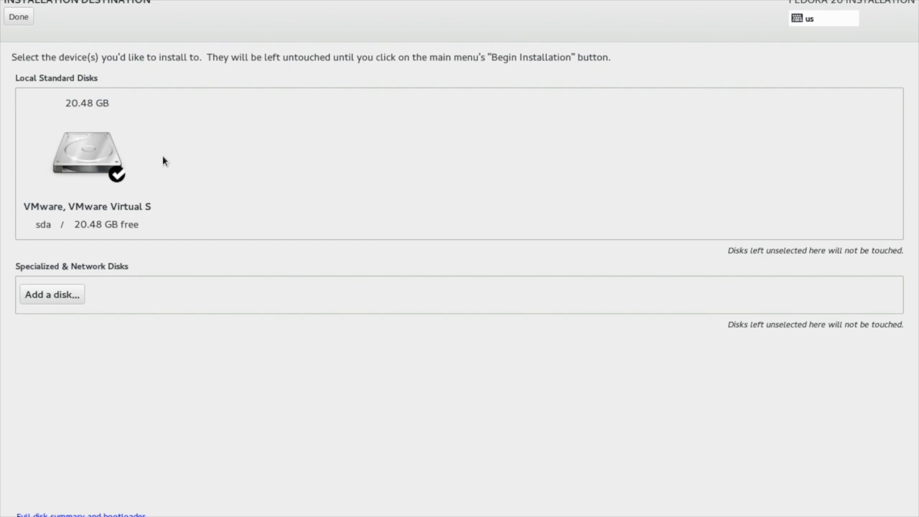
{"action": "left_click", "coordinate": [104, 147]}
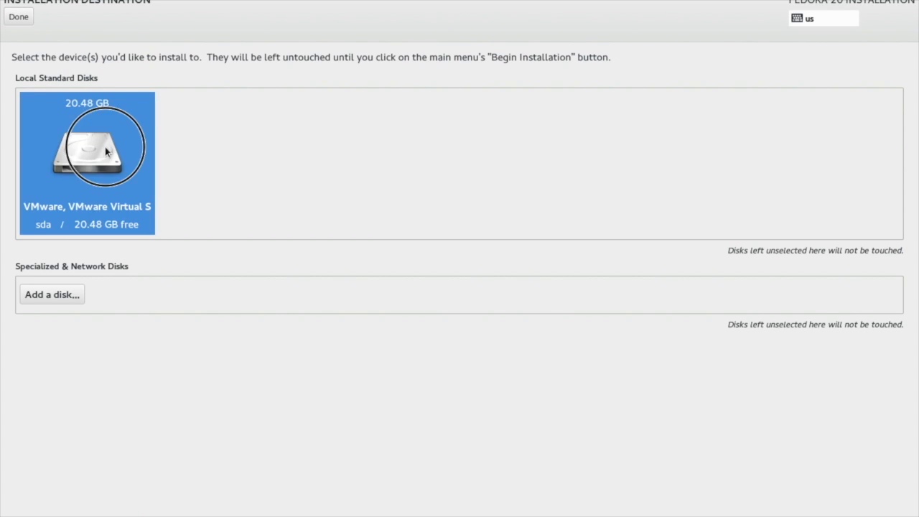
{"action": "left_click", "coordinate": [92, 153]}
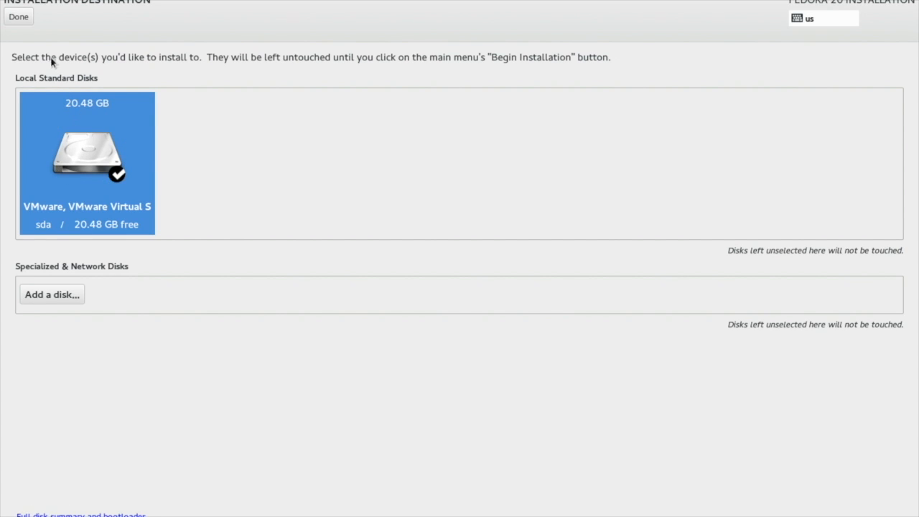
{"action": "left_click", "coordinate": [22, 18]}
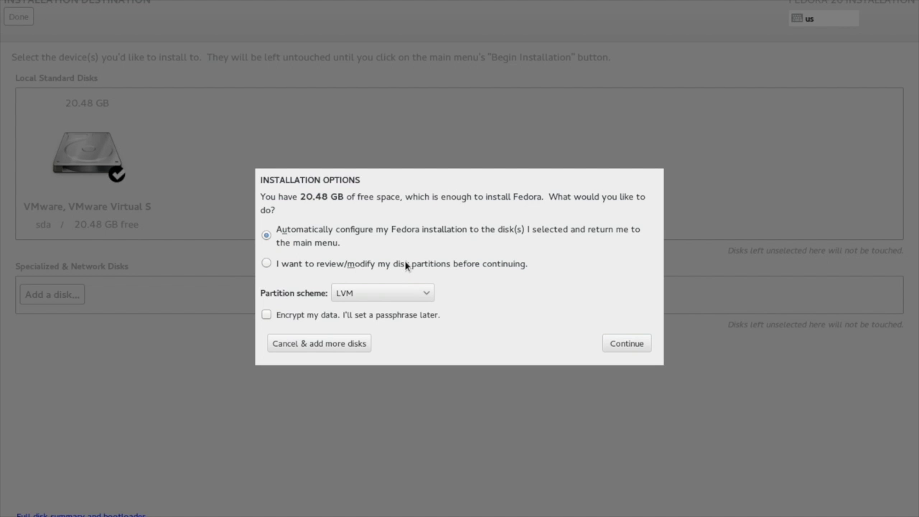
Step: Choose to review partitions with the Standard Partition scheme and create the mount points automatically
{"action": "left_click", "coordinate": [406, 264]}
{"action": "left_click", "coordinate": [426, 294]}
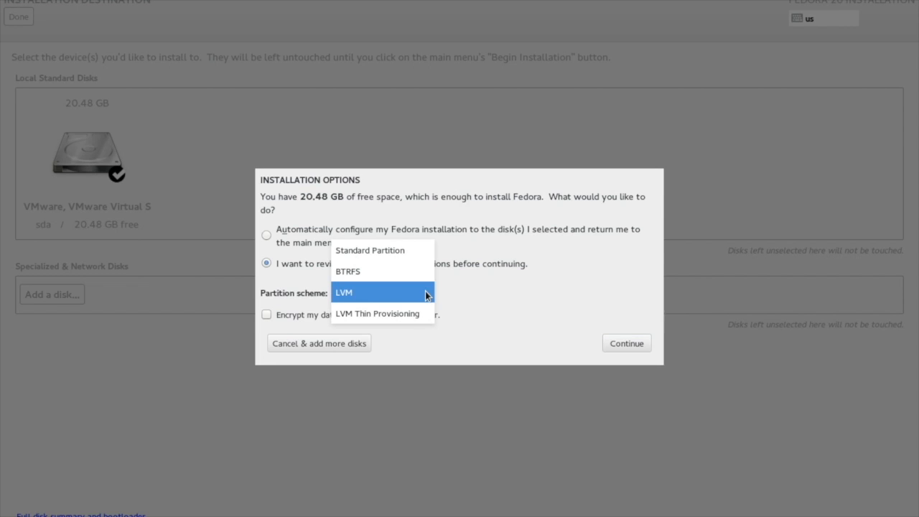
{"action": "left_click", "coordinate": [416, 252]}
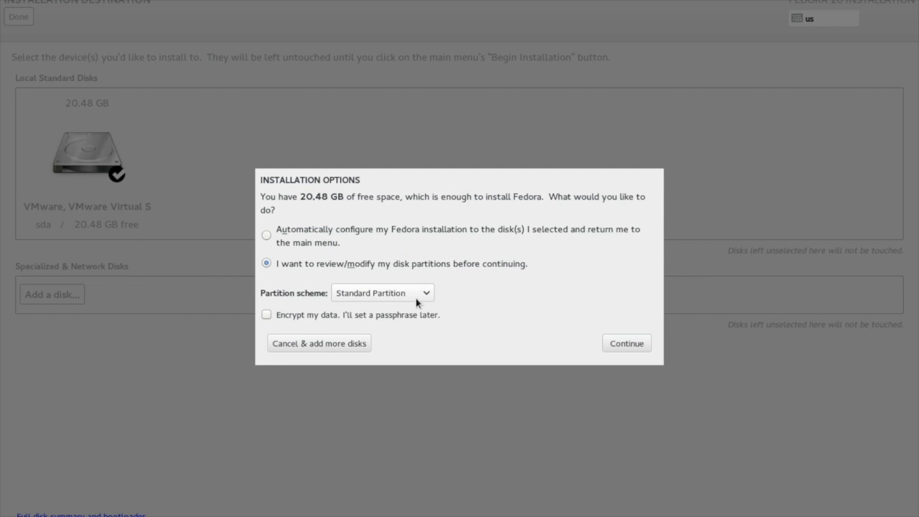
{"action": "left_click", "coordinate": [619, 343]}
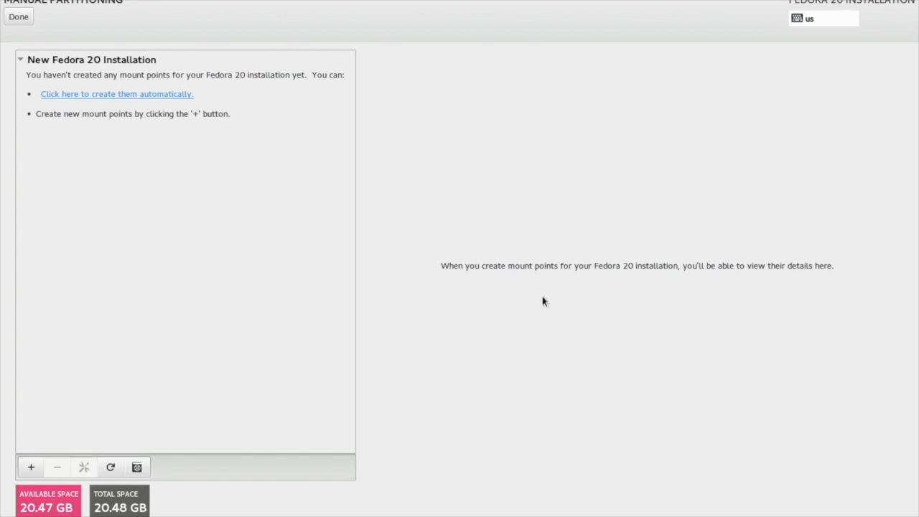
{"action": "left_click", "coordinate": [152, 100]}
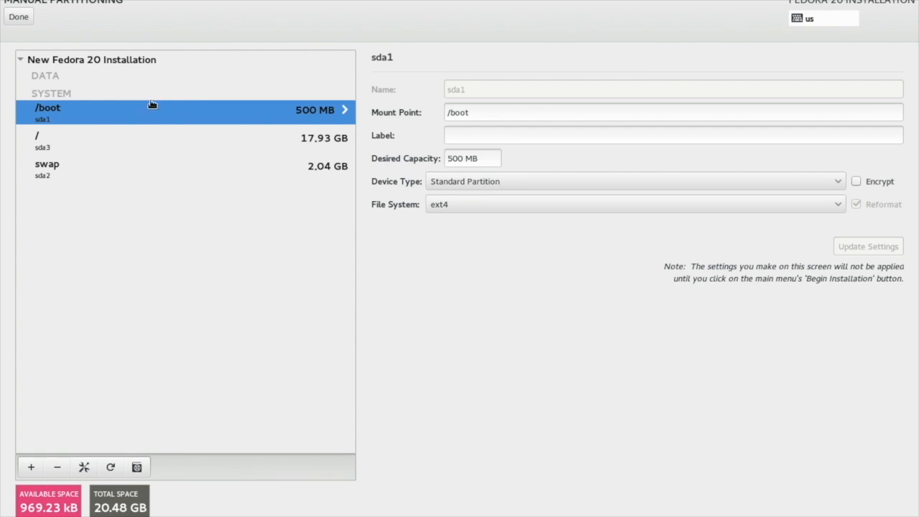
Step: Set the / partition's desired capacity to 12 GB, update settings and accept the partitioning changes
{"action": "left_click", "coordinate": [153, 139]}
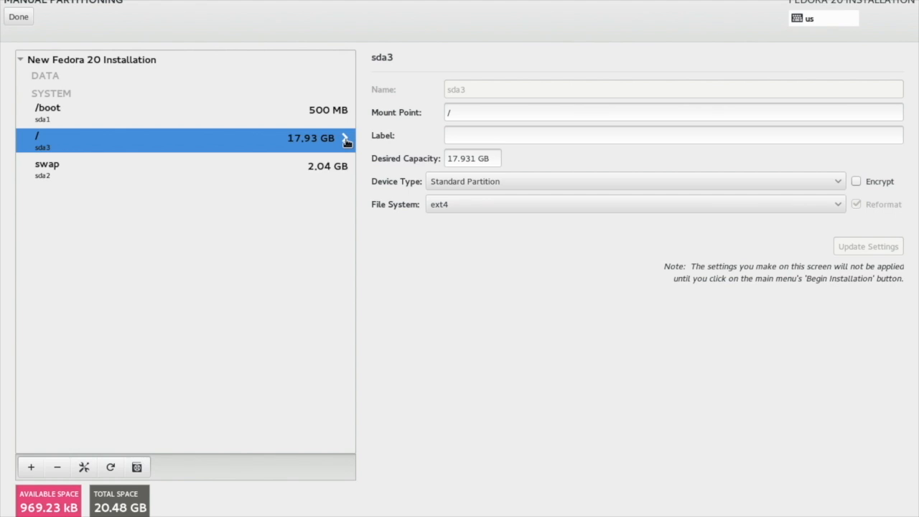
{"action": "double_click", "coordinate": [458, 159]}
{"action": "type", "text": "12"}
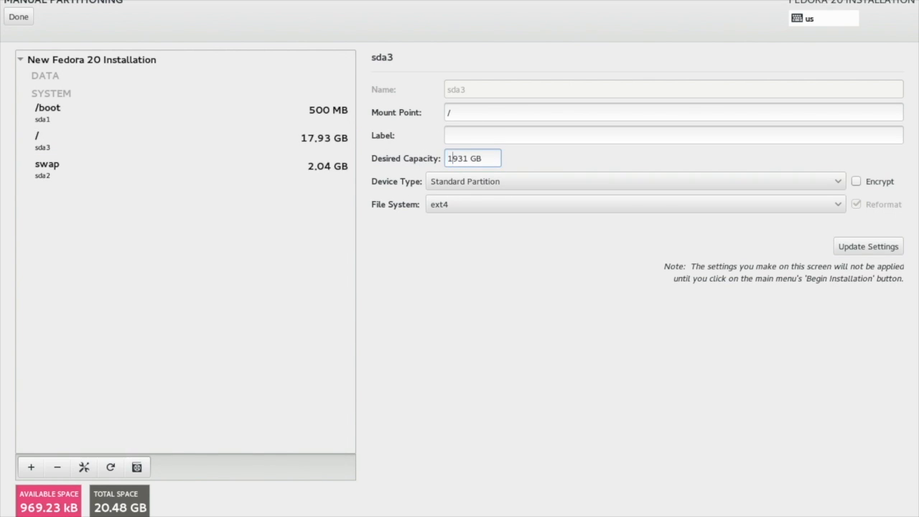
{"action": "left_click", "coordinate": [468, 159]}
{"action": "key", "text": "BackSpace"}
{"action": "key", "text": "BackSpace"}
{"action": "key", "text": "BackSpace"}
{"action": "left_click", "coordinate": [845, 246]}
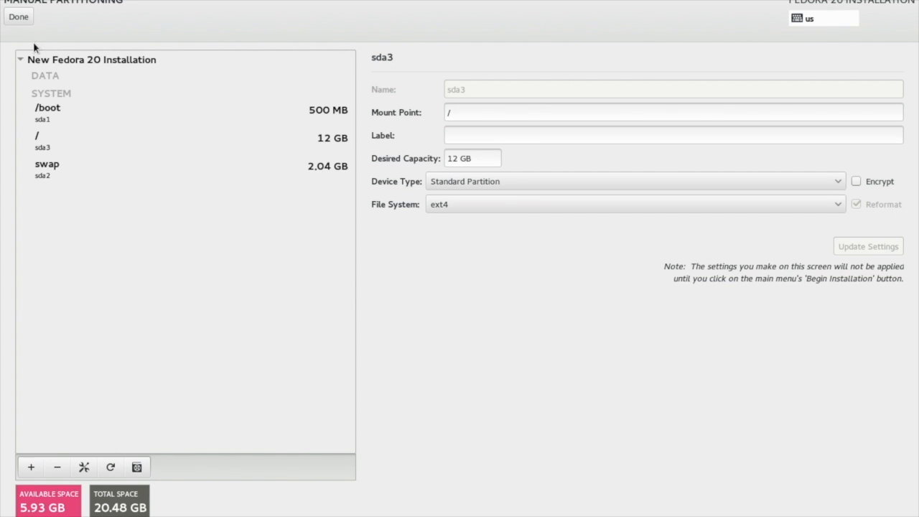
{"action": "left_click", "coordinate": [20, 18]}
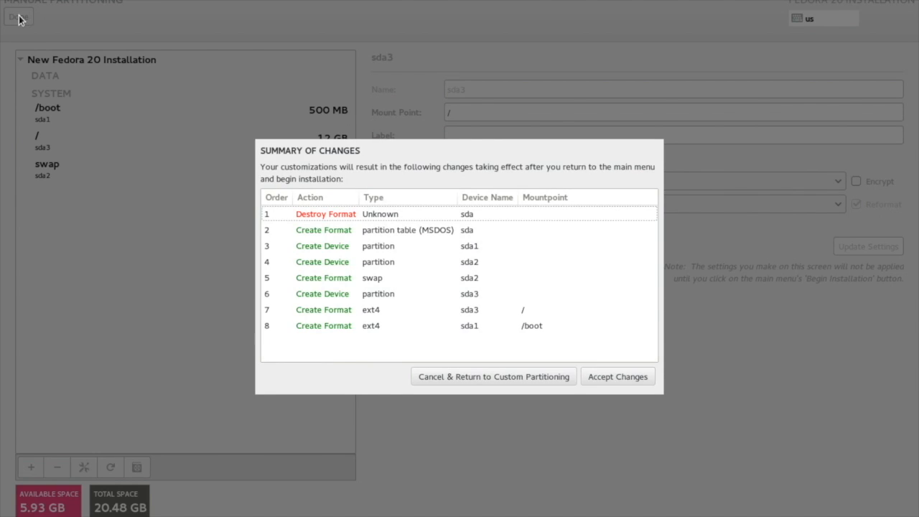
{"action": "left_click", "coordinate": [608, 378]}
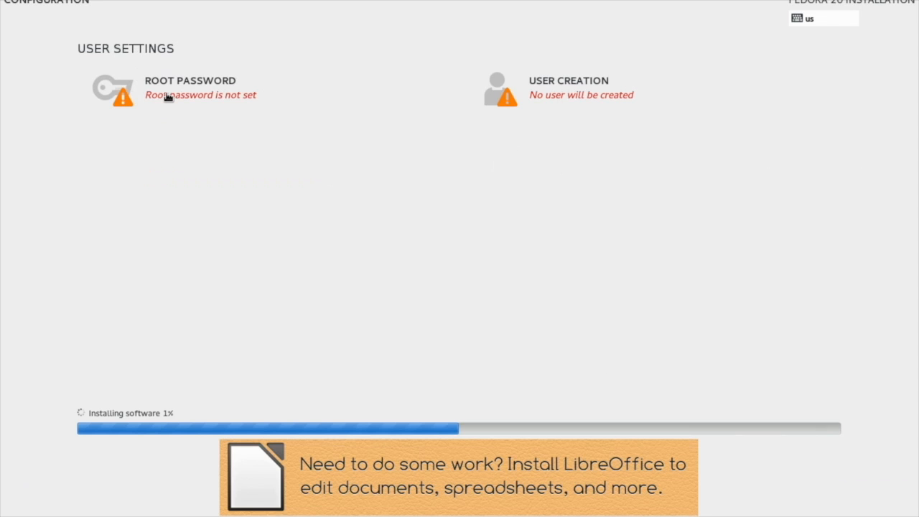
Step: Set the root account password
{"action": "left_click", "coordinate": [166, 93]}
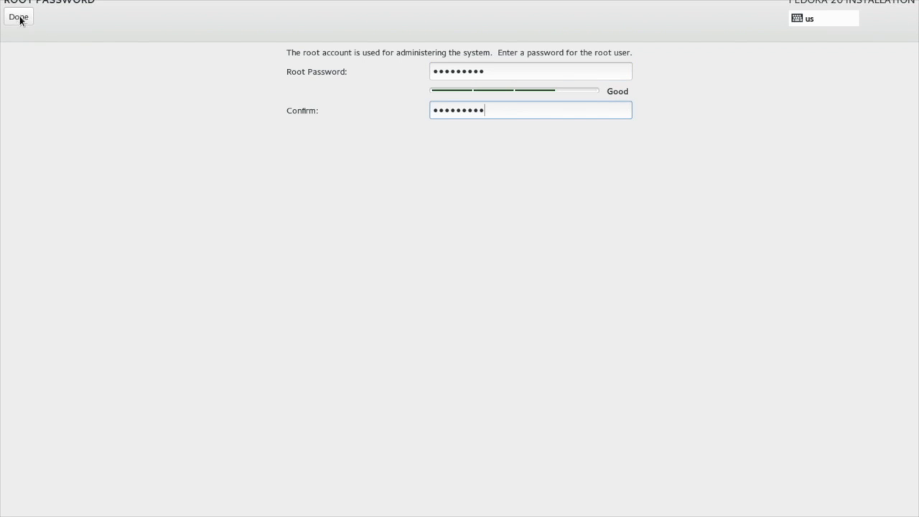
{"action": "left_click", "coordinate": [20, 17]}
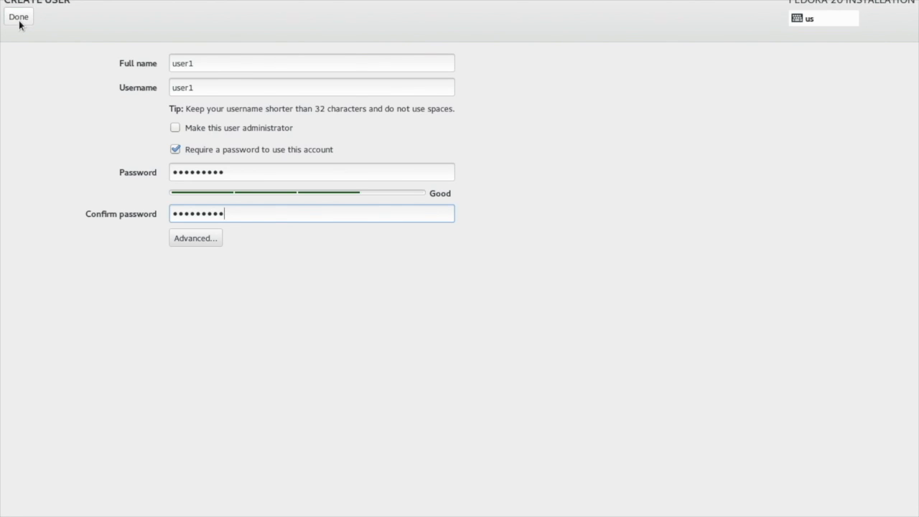
Step: Finish creating the user1 account and quit the installer once the installation completes
{"action": "left_click", "coordinate": [19, 21]}
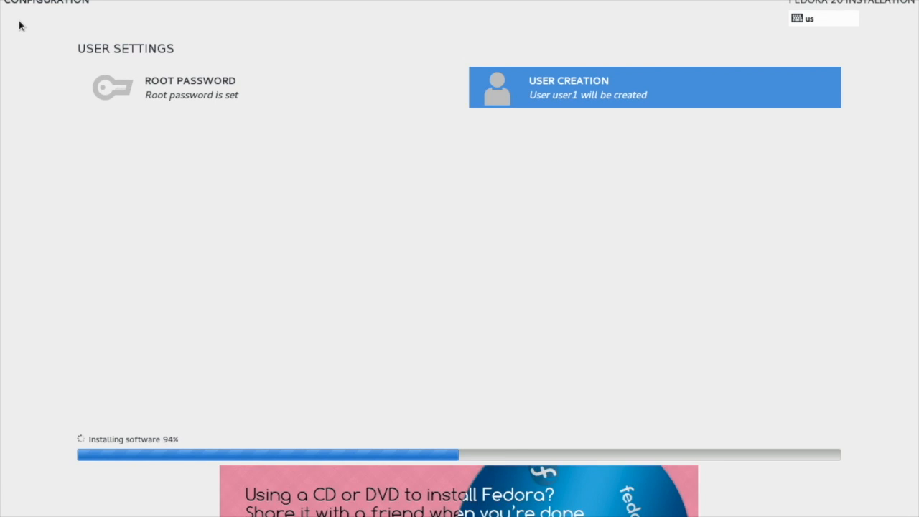
{"action": "left_click", "coordinate": [828, 492]}
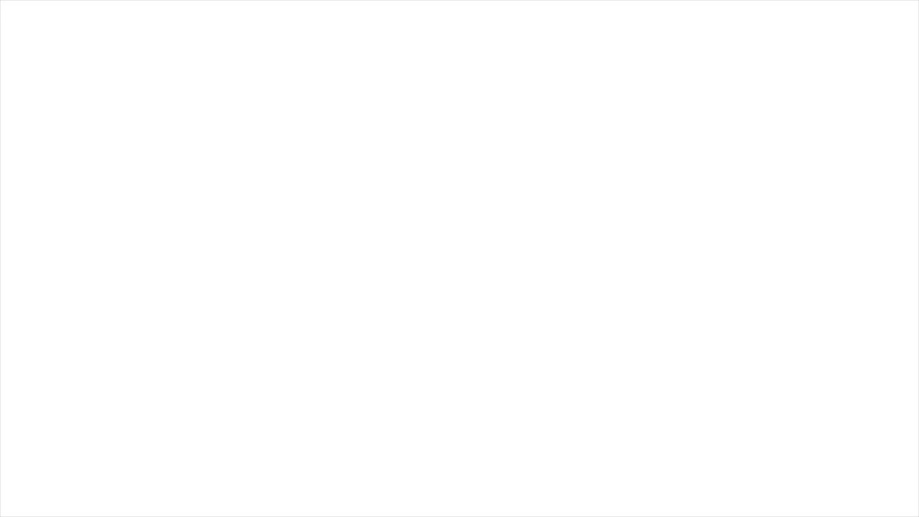
Step: Power off the Fedora system from the system menu
{"action": "left_click", "coordinate": [892, 2]}
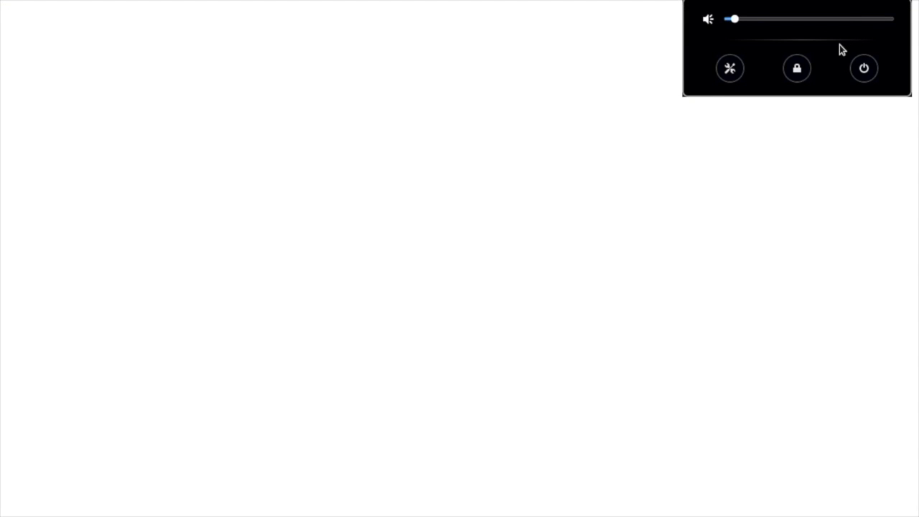
{"action": "left_click", "coordinate": [865, 72]}
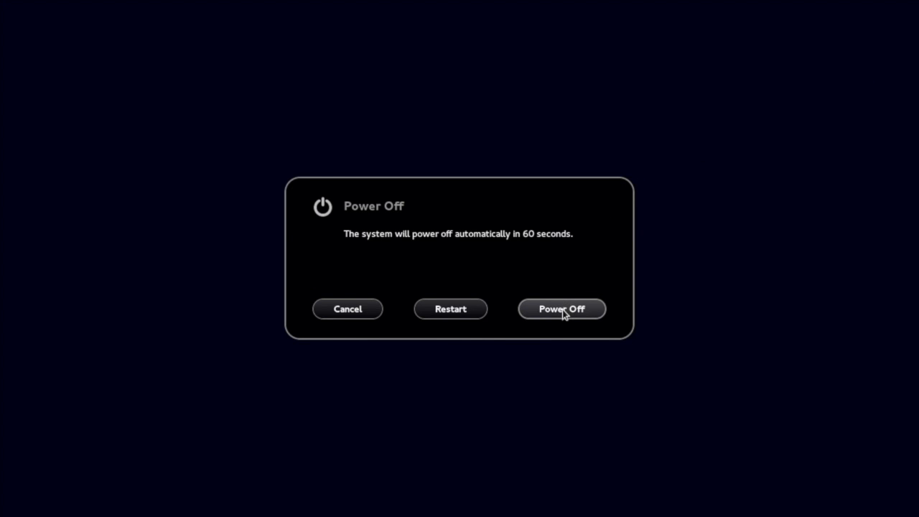
{"action": "left_click", "coordinate": [565, 314]}
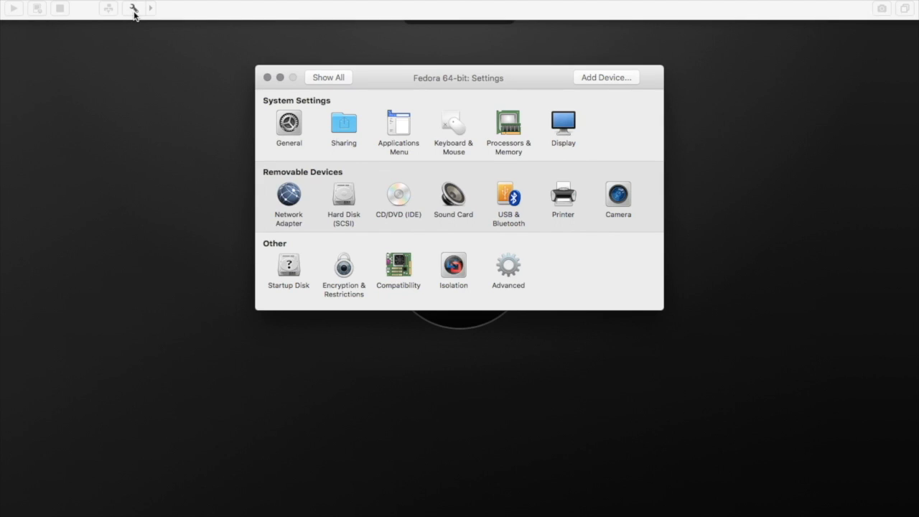
Step: Switch the virtual machine's CD/DVD drive from the Fedora ISO to the Linux+ disc and close the settings
{"action": "left_click", "coordinate": [403, 201]}
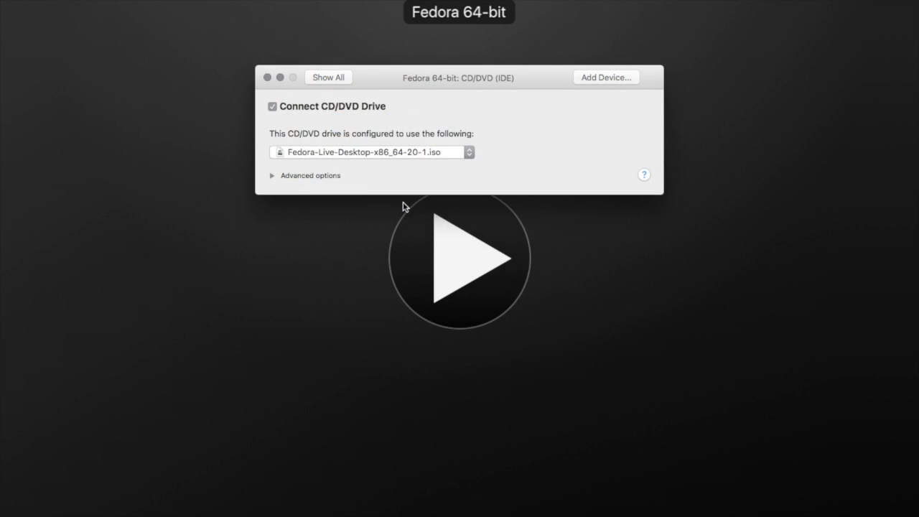
{"action": "left_click", "coordinate": [396, 152]}
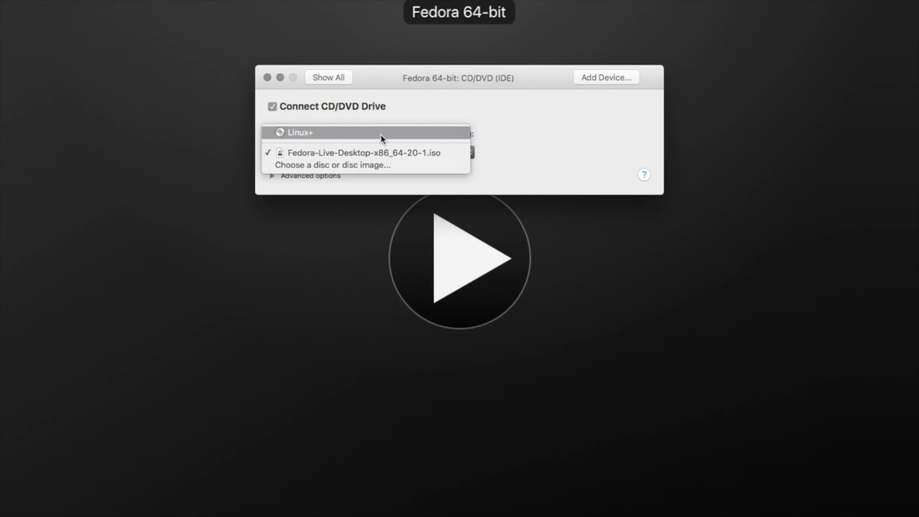
{"action": "left_click", "coordinate": [381, 135]}
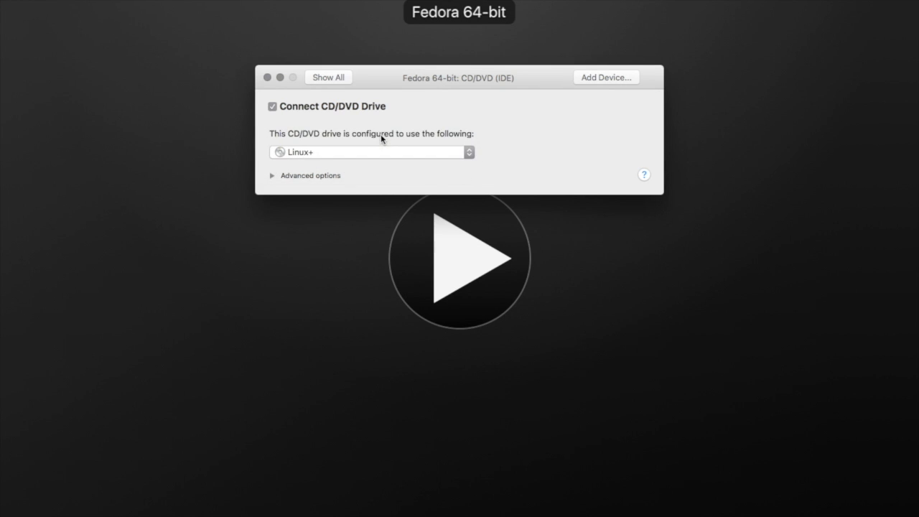
{"action": "left_click", "coordinate": [337, 79]}
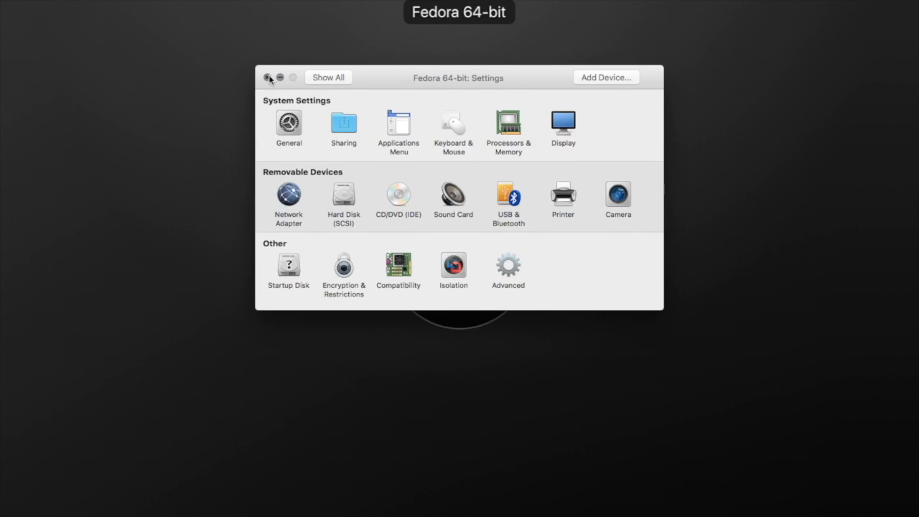
{"action": "left_click", "coordinate": [268, 77]}
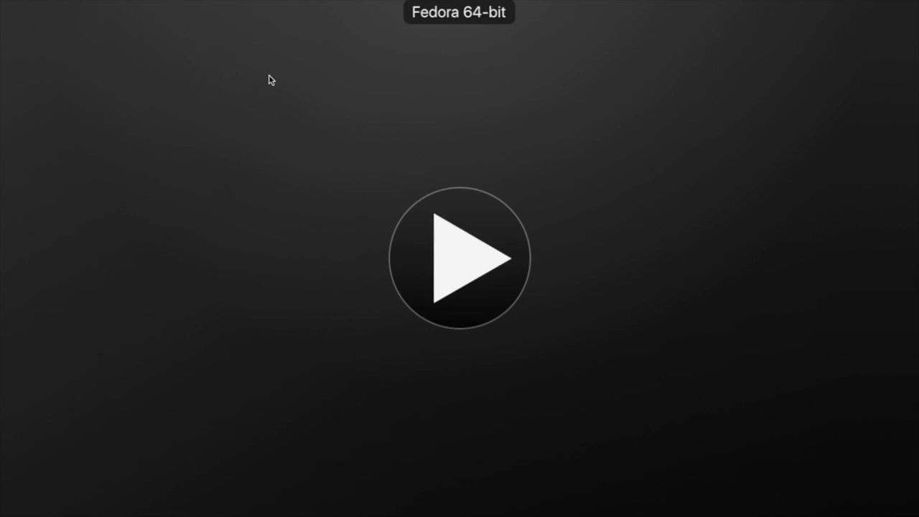
Step: Start the virtual machine, choose user1 at the login screen and sign in with the account password
{"action": "left_click", "coordinate": [461, 267]}
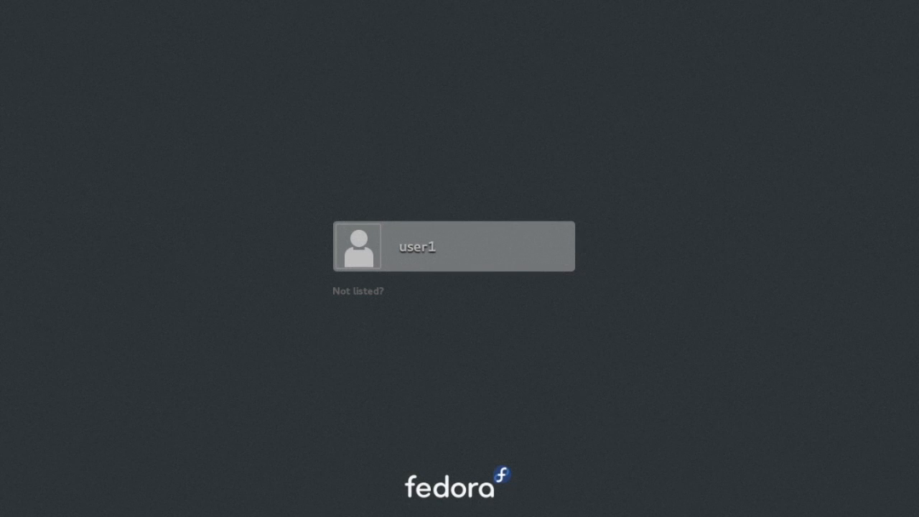
{"action": "left_click", "coordinate": [366, 244]}
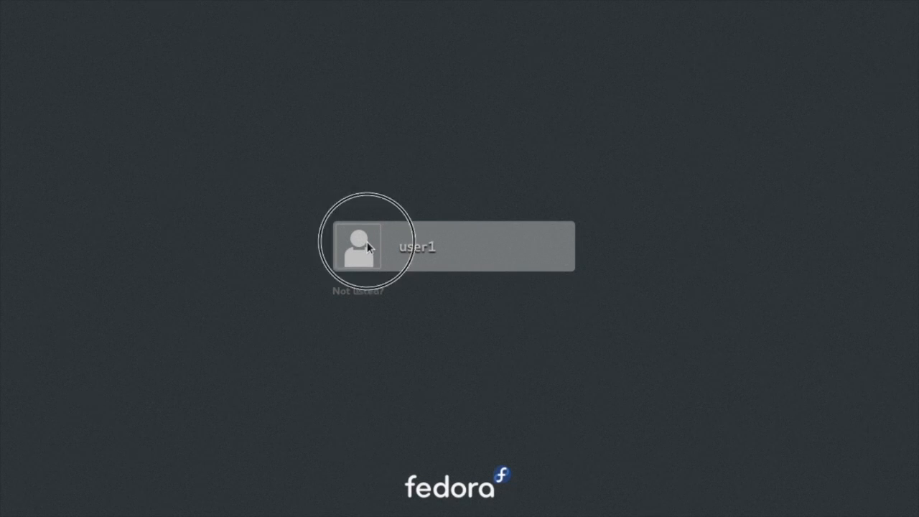
{"action": "type", "text": "••••"}
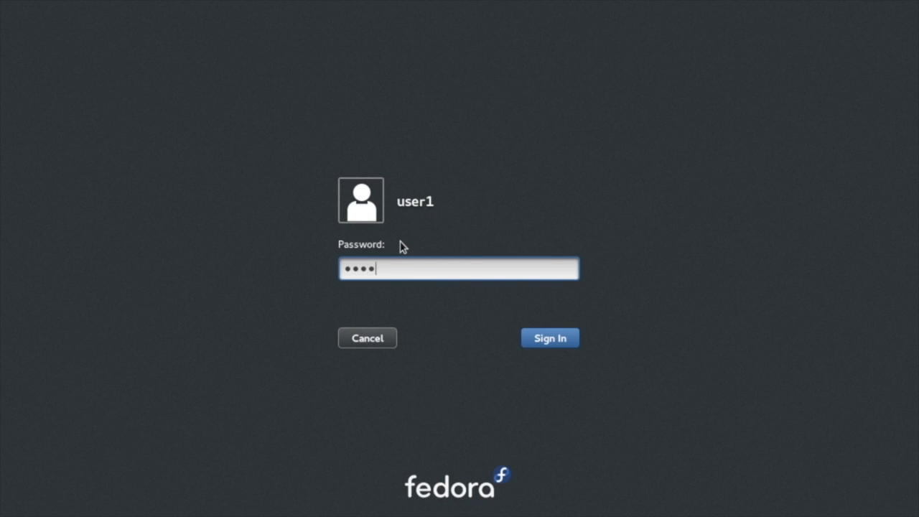
{"action": "type", "text": "•••••"}
{"action": "left_click", "coordinate": [543, 340]}
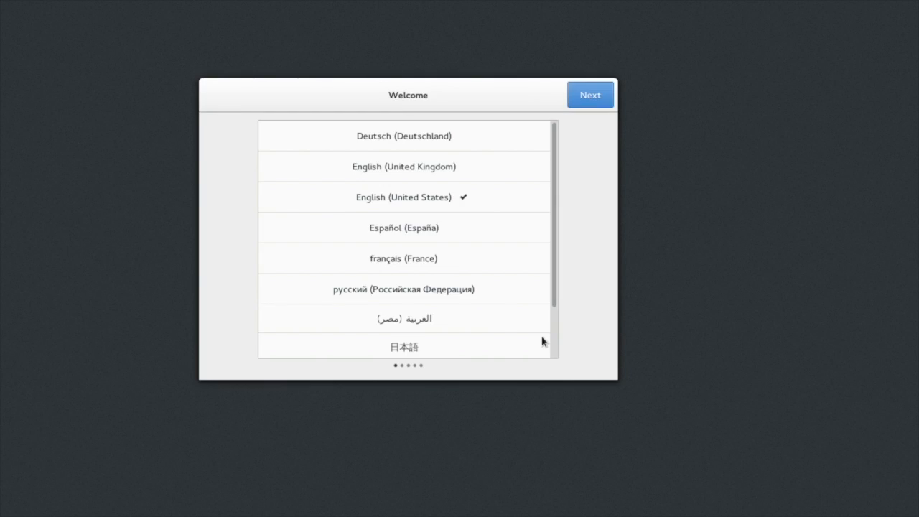
Step: Complete the welcome setup with English (United States) and English (US) keyboard, skipping online accounts, and start using Fedora
{"action": "left_click", "coordinate": [601, 99]}
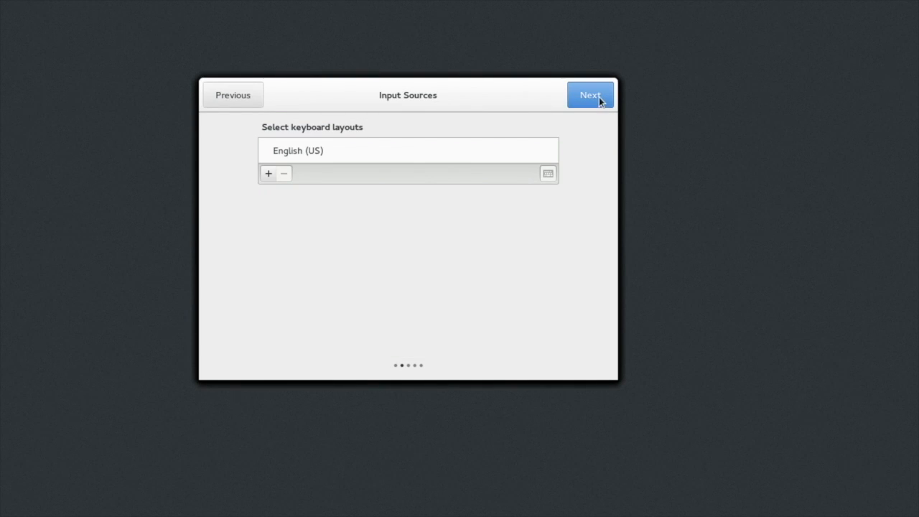
{"action": "left_click", "coordinate": [599, 97]}
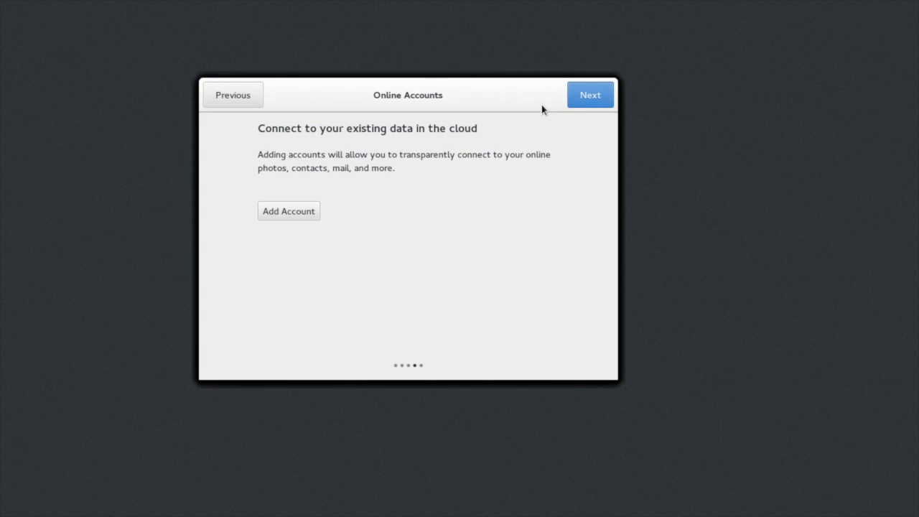
{"action": "left_click", "coordinate": [588, 97]}
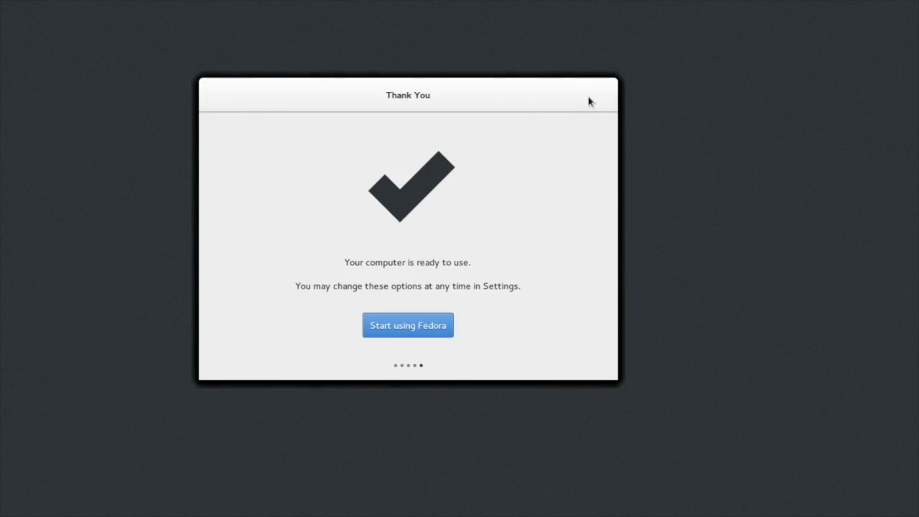
{"action": "left_click", "coordinate": [421, 332]}
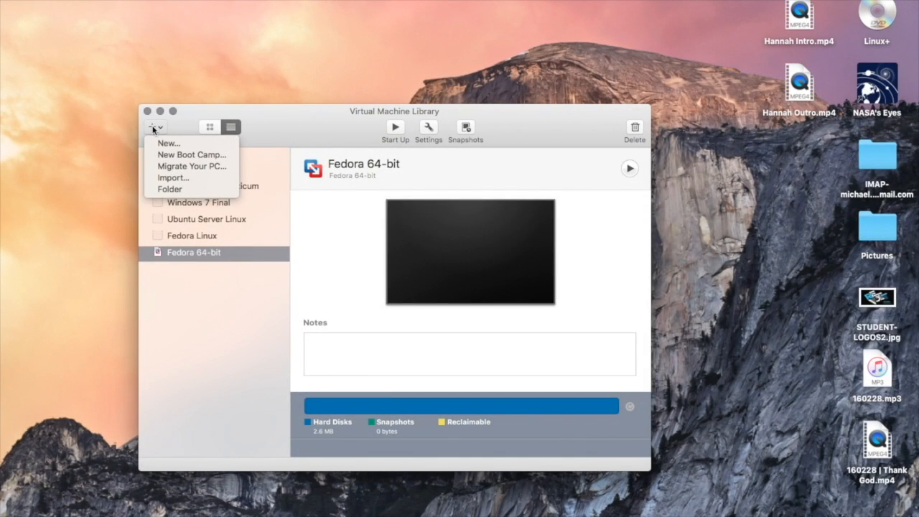
Step: Create a new virtual machine installed from the ubuntu-14.04.1-server-amd64.iso disc image on Linux+
{"action": "left_click", "coordinate": [166, 143]}
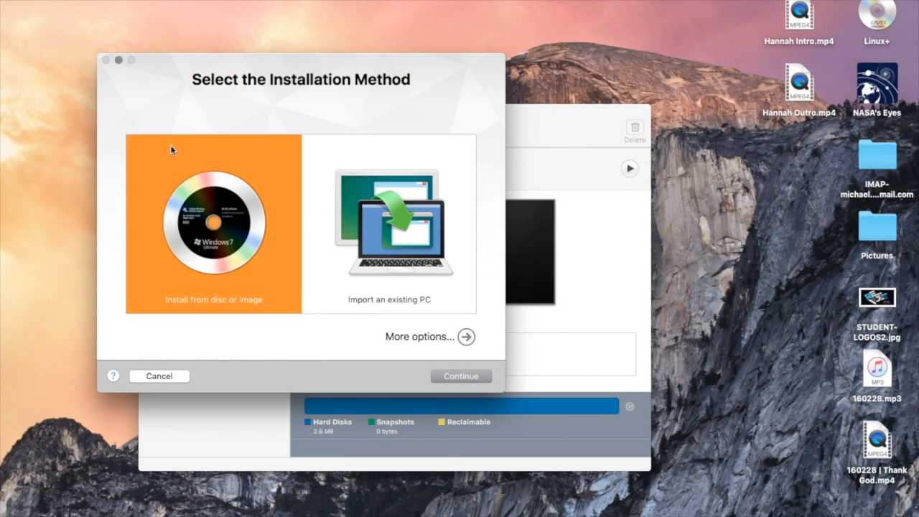
{"action": "left_click", "coordinate": [454, 379]}
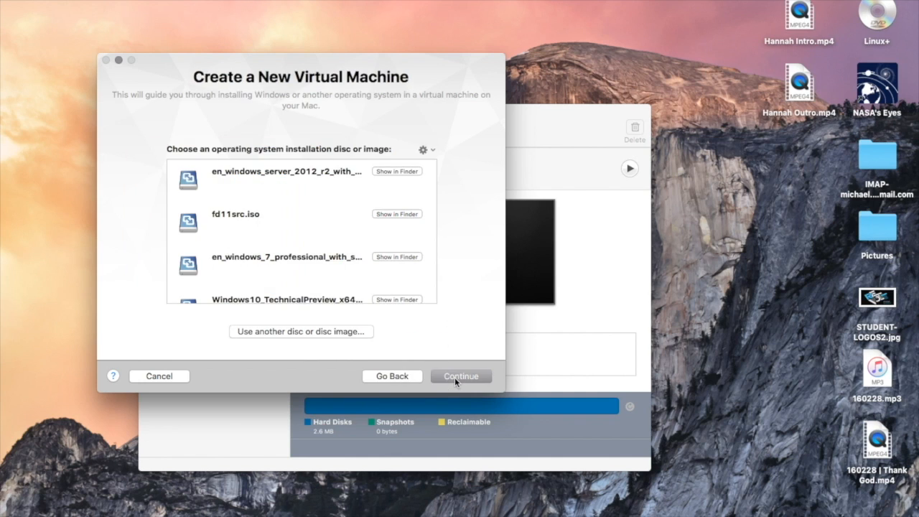
{"action": "left_click", "coordinate": [361, 334]}
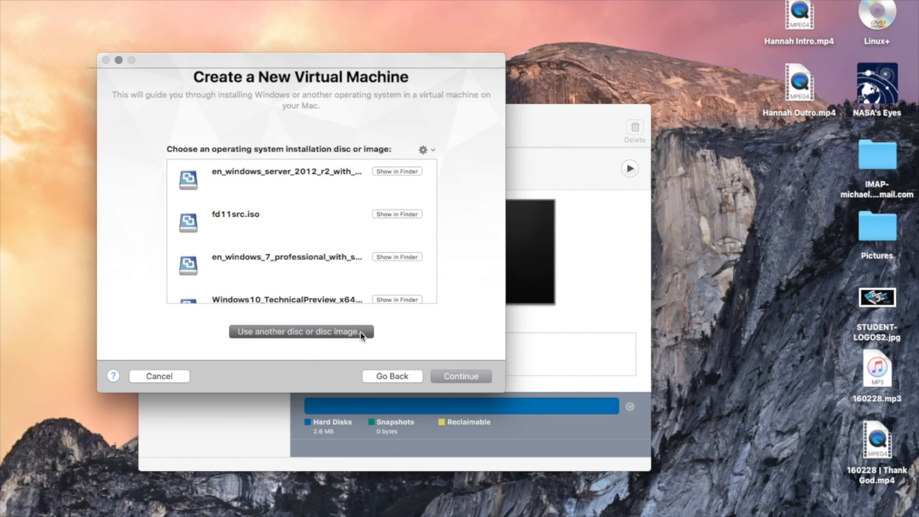
{"action": "left_click", "coordinate": [50, 358]}
{"action": "left_click", "coordinate": [188, 146]}
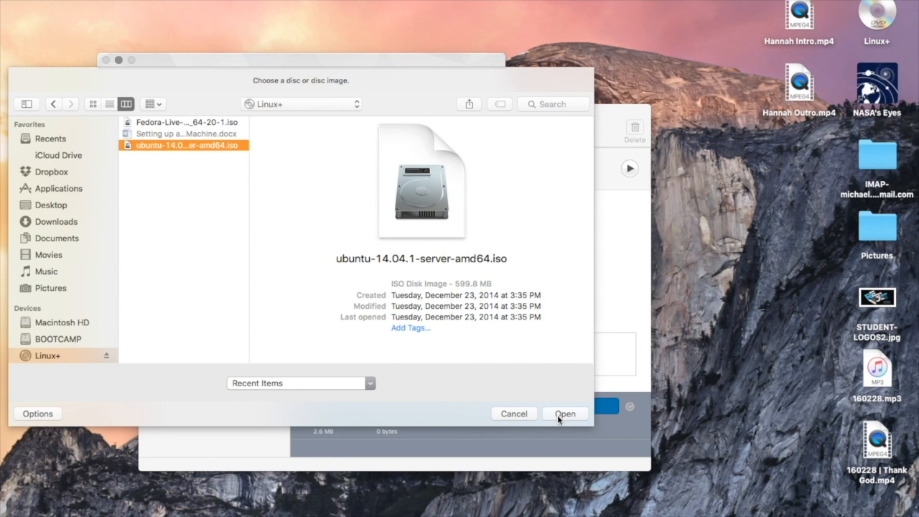
{"action": "left_click", "coordinate": [557, 414]}
{"action": "left_click", "coordinate": [483, 377]}
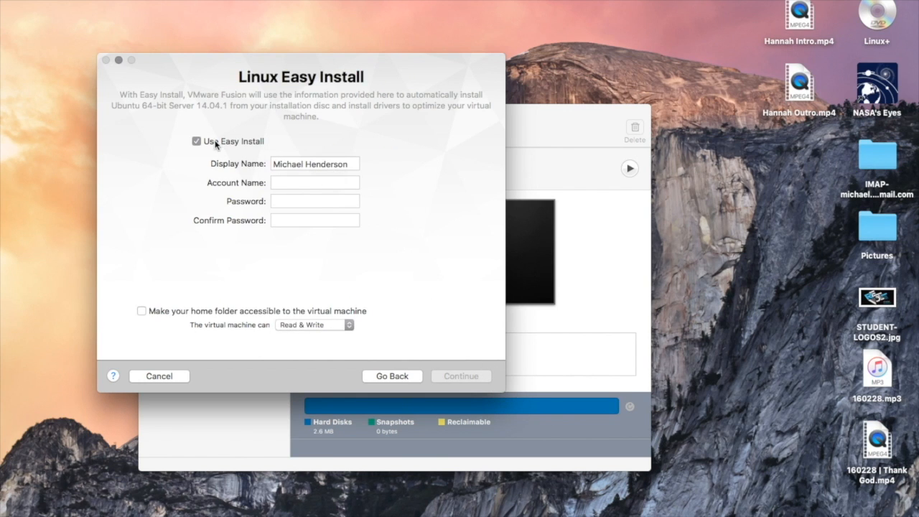
Step: Turn off Linux Easy Install and continue to finish creating the virtual machine
{"action": "left_click", "coordinate": [196, 140]}
{"action": "left_click", "coordinate": [462, 376]}
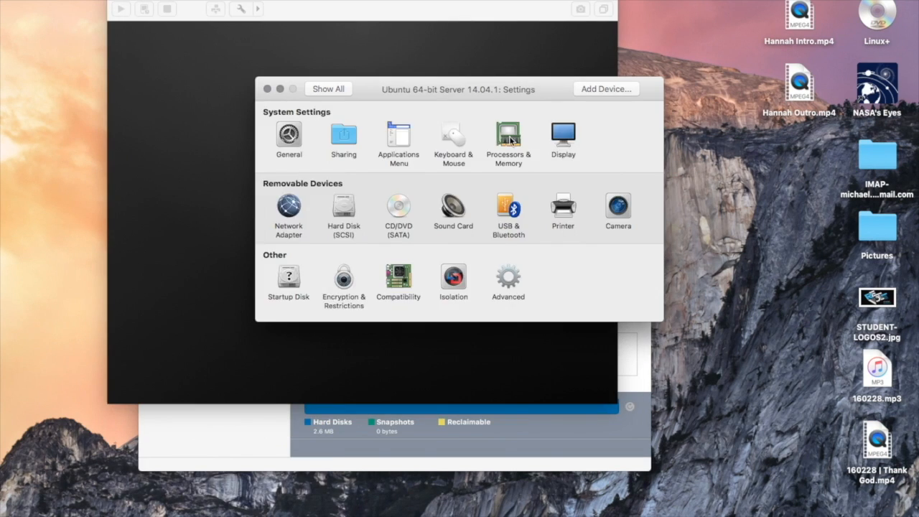
{"action": "left_click", "coordinate": [502, 136]}
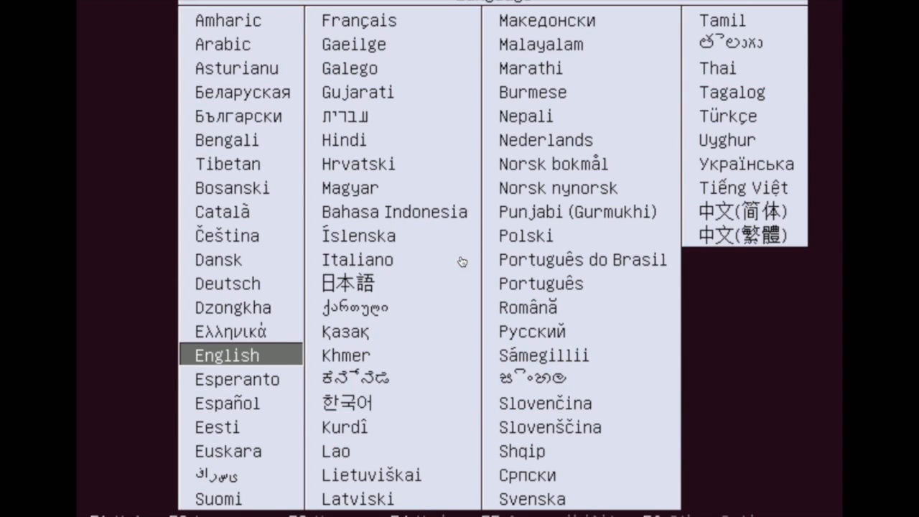
Step: Choose English, start Install Ubuntu Server, and select English as language and United States as location
{"action": "key", "text": "Return"}
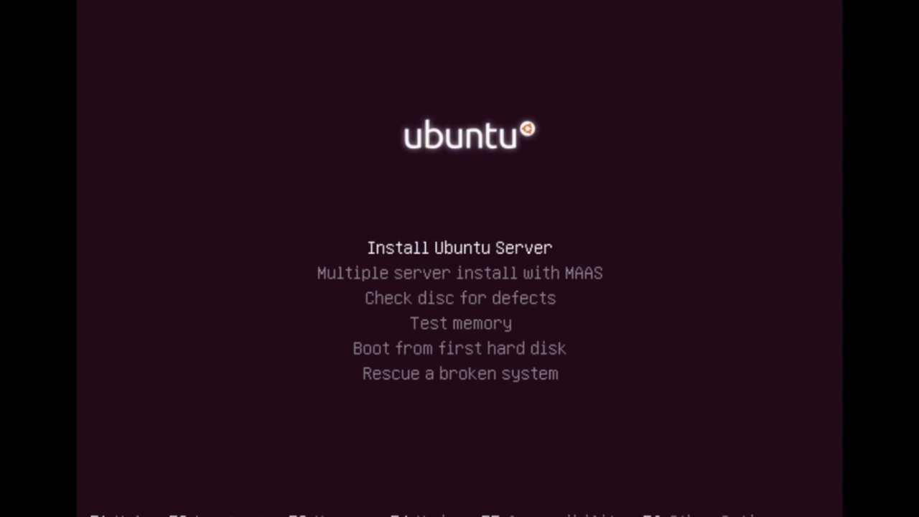
{"action": "key", "text": "Return"}
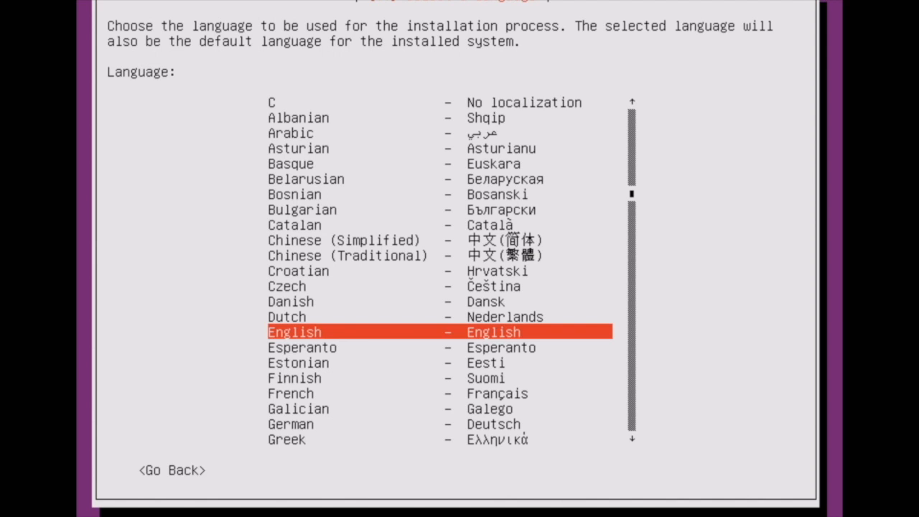
{"action": "key", "text": "Return"}
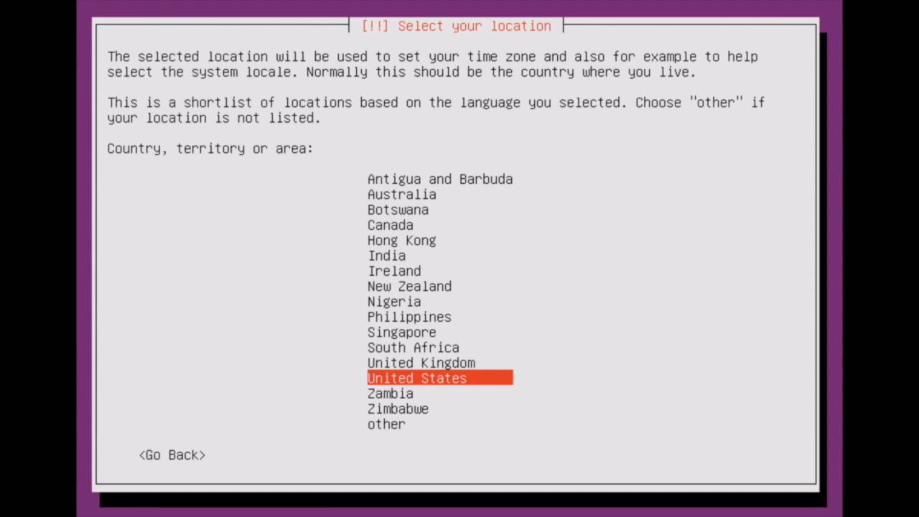
{"action": "key", "text": "Return"}
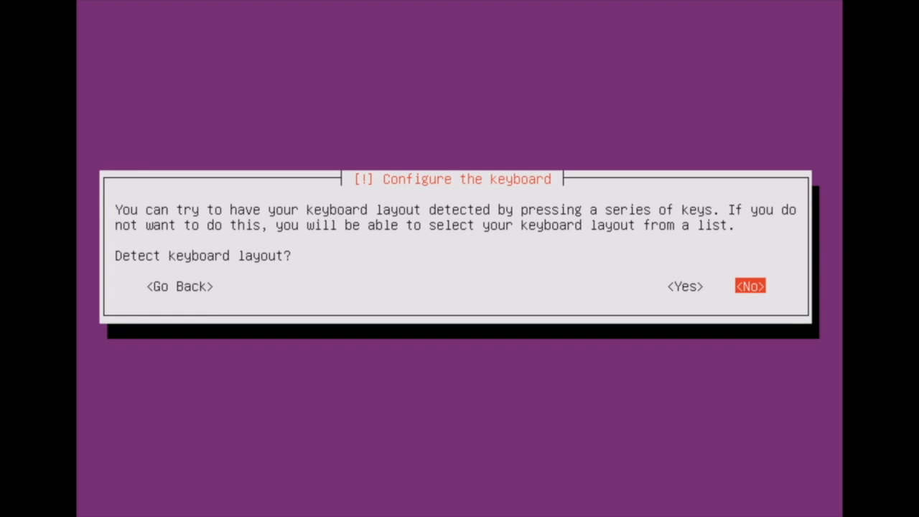
Step: Run keyboard layout detection and accept the default answers through to the network configuration
{"action": "key", "text": "Left"}
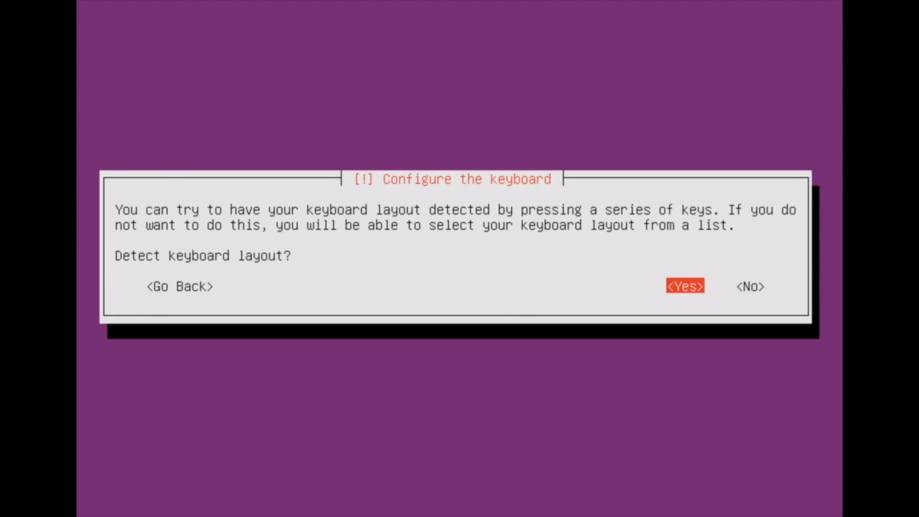
{"action": "key", "text": "Return"}
{"action": "key", "text": "y"}
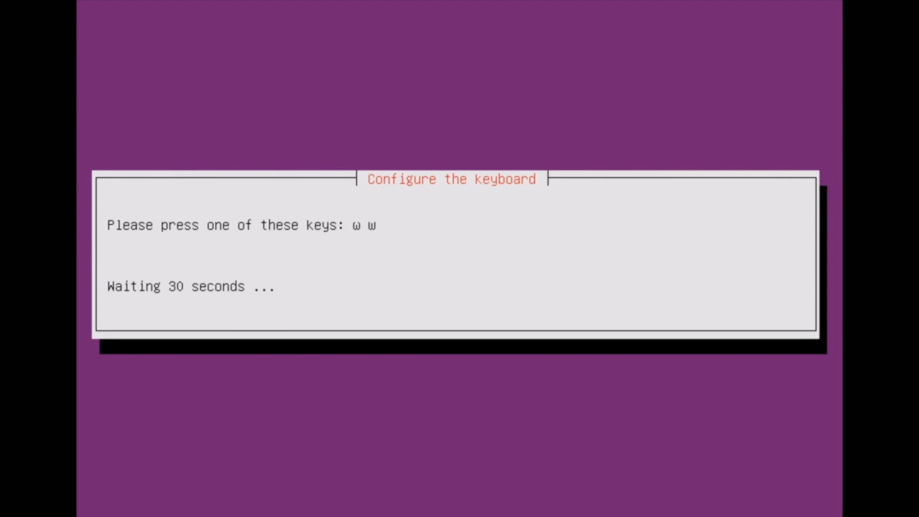
{"action": "key", "text": "w"}
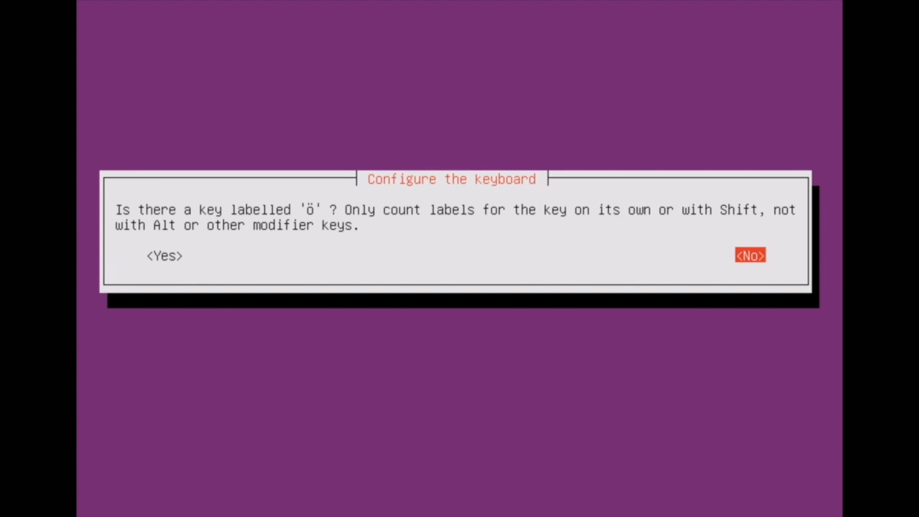
{"action": "key", "text": "Return"}
{"action": "key", "text": "Return"}
{"action": "key", "text": "Return"}
{"action": "key", "text": "Return"}
{"action": "key", "text": "Return"}
{"action": "key", "text": "Return"}
{"action": "key", "text": "Return"}
{"action": "key", "text": "Return"}
{"action": "key", "text": "Return"}
{"action": "key", "text": "Return"}
{"action": "key", "text": "Return"}
{"action": "key", "text": "Return"}
{"action": "key", "text": "Return"}
{"action": "key", "text": "Return"}
{"action": "key", "text": "Return"}
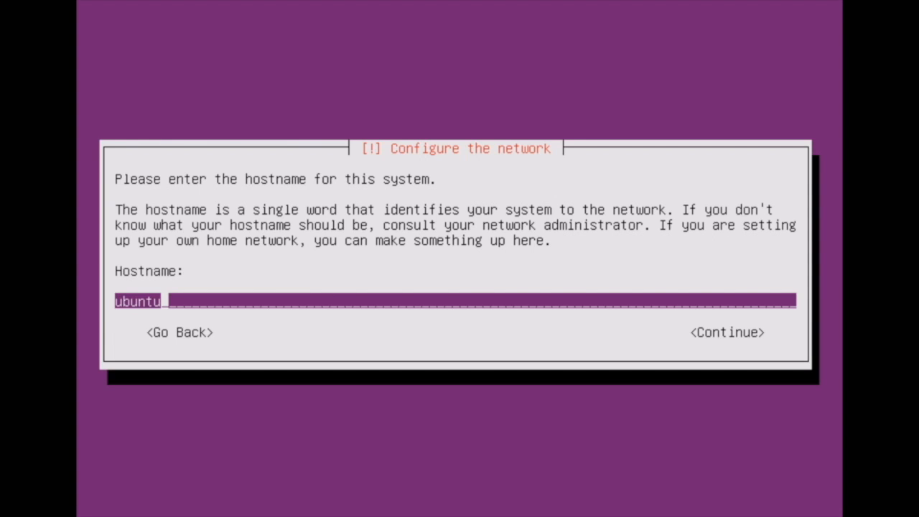
Step: Set the system hostname to 13 and continue
{"action": "type", "text": "13"}
{"action": "key", "text": "Tab"}
{"action": "key", "text": "Return"}
Step: Enter user1 as the new user's full name and keep user1 as the account username
{"action": "type", "text": "user1"}
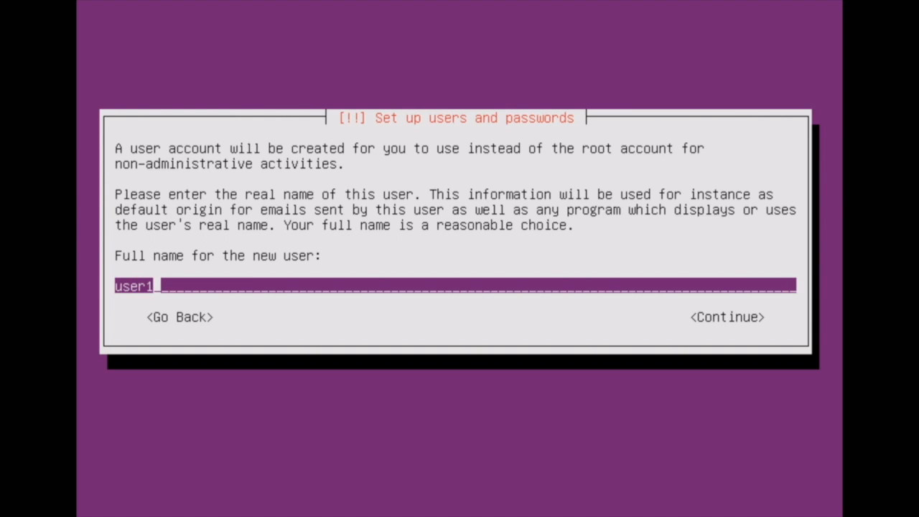
{"action": "key", "text": "Tab"}
{"action": "key", "text": "Return"}
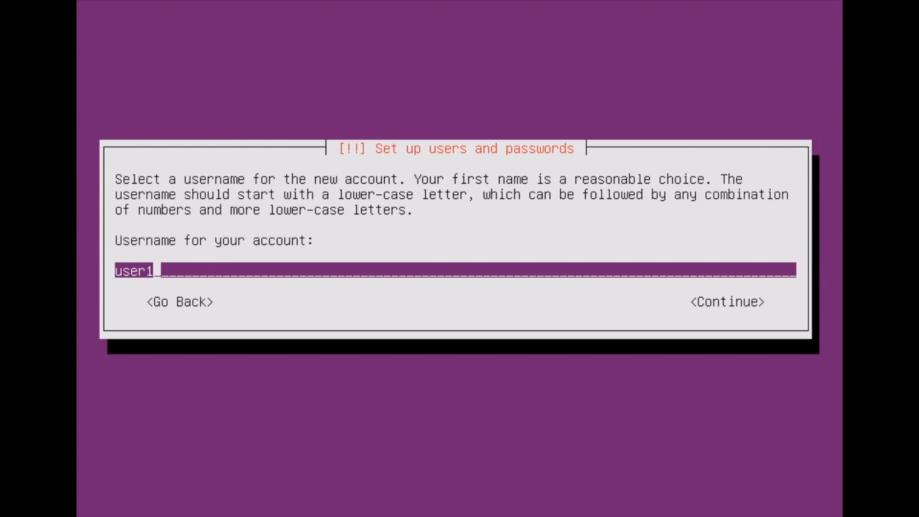
{"action": "key", "text": "Tab"}
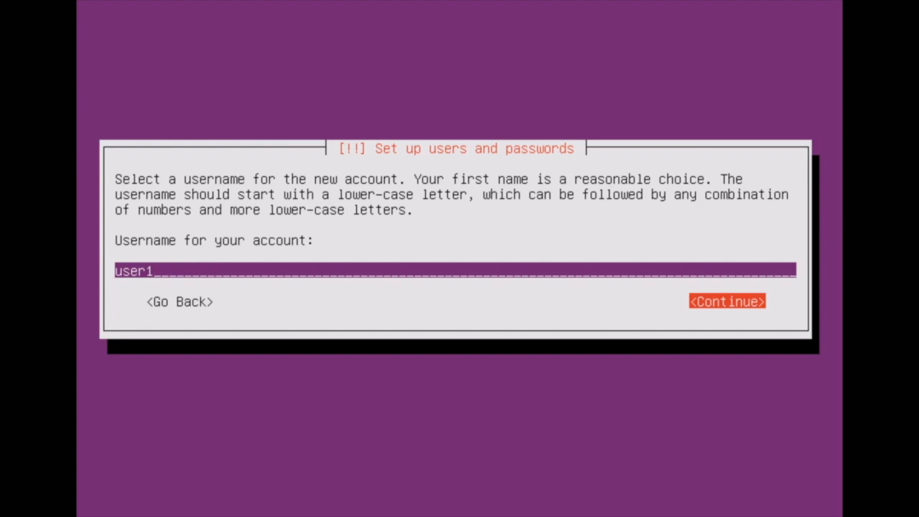
{"action": "key", "text": "Return"}
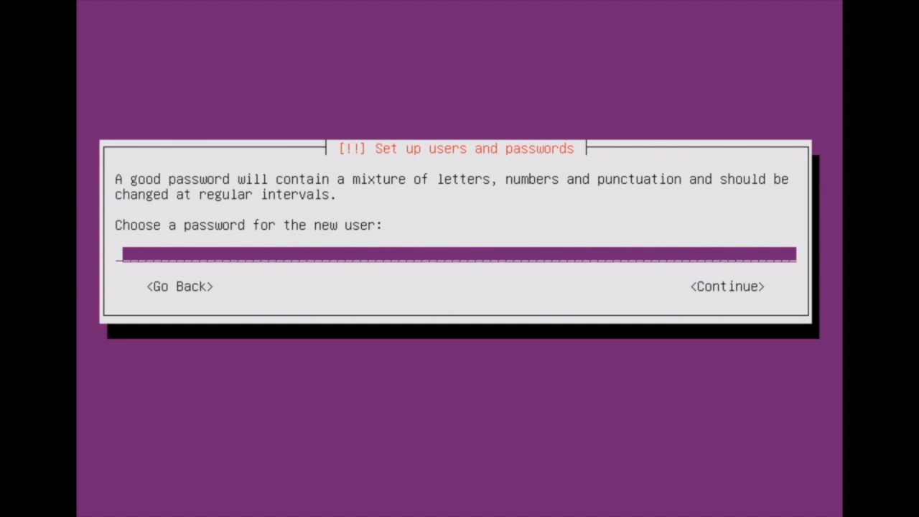
Step: Choose a password for the new user and re-enter it to verify
{"action": "type", "text": "*******"}
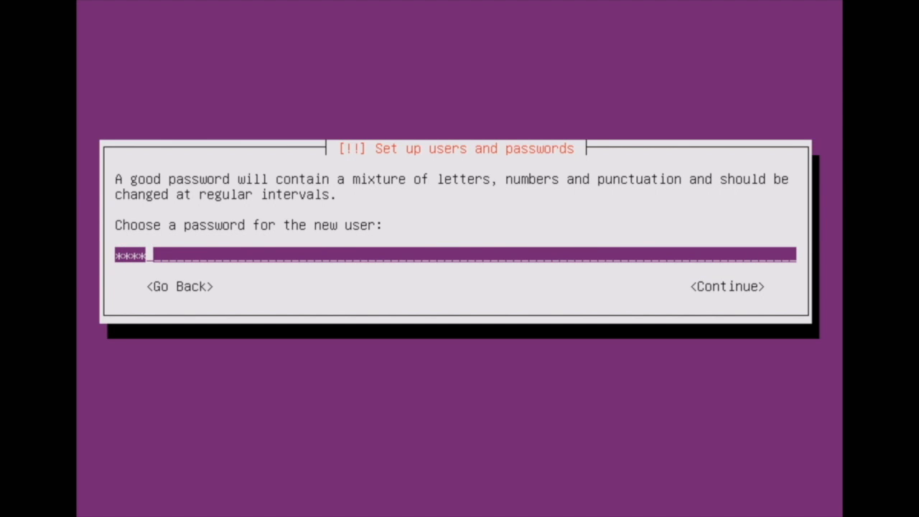
{"action": "type", "text": "**"}
{"action": "key", "text": "Tab"}
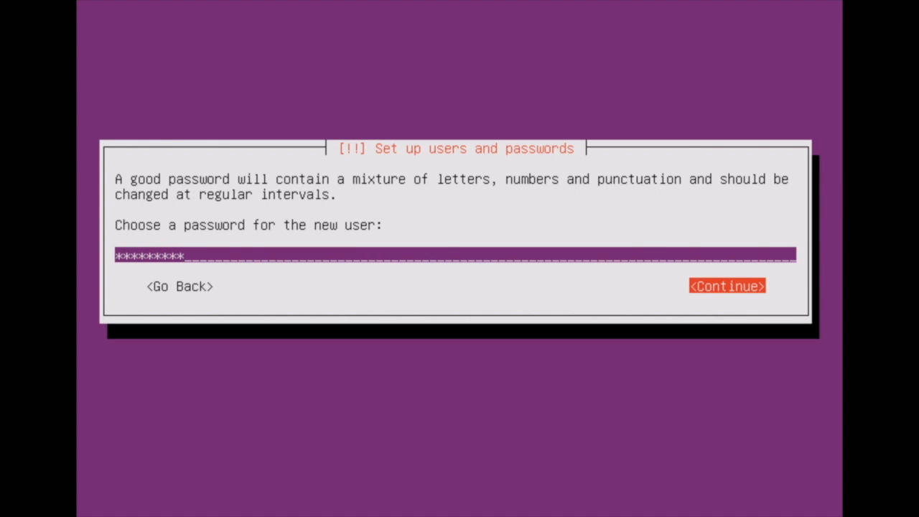
{"action": "key", "text": "Return"}
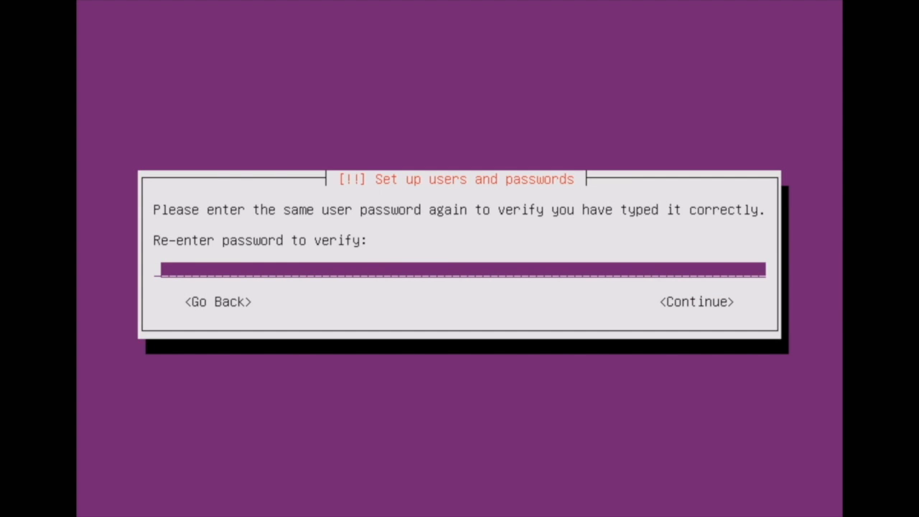
{"action": "type", "text": "********"}
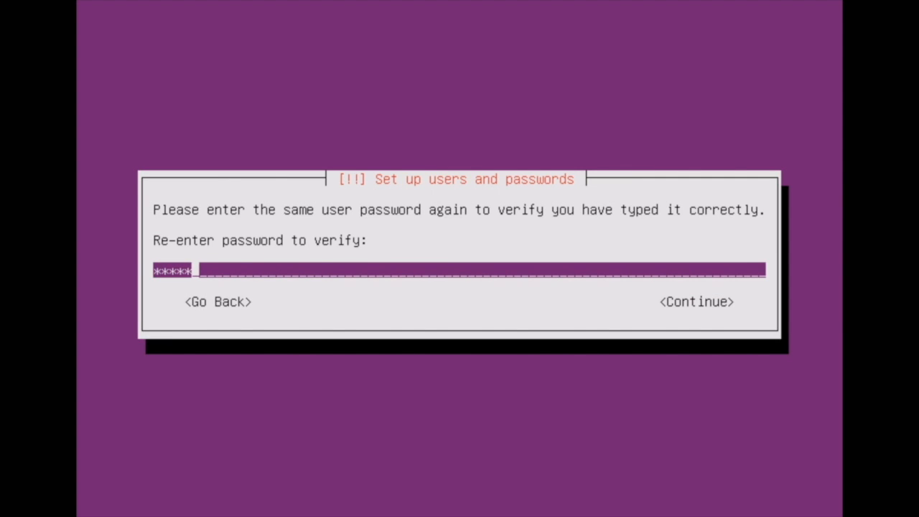
{"action": "type", "text": "*"}
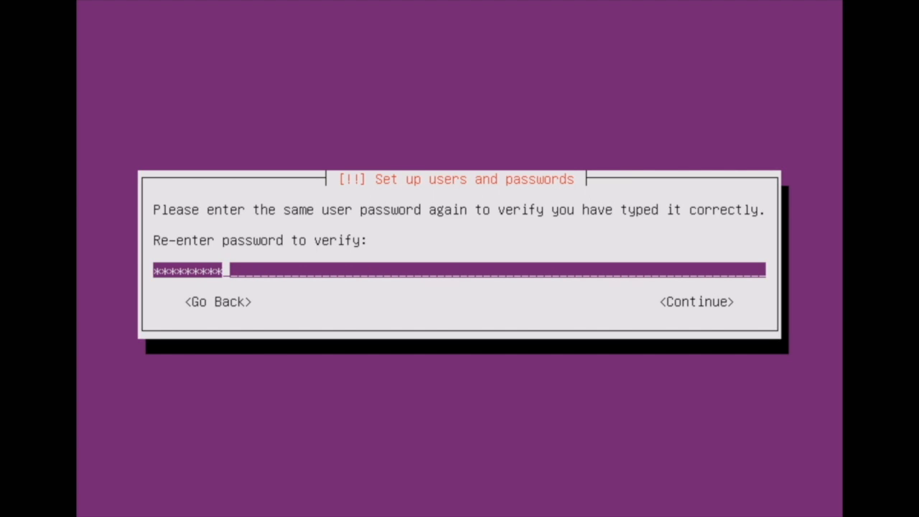
{"action": "key", "text": "Tab"}
{"action": "key", "text": "Return"}
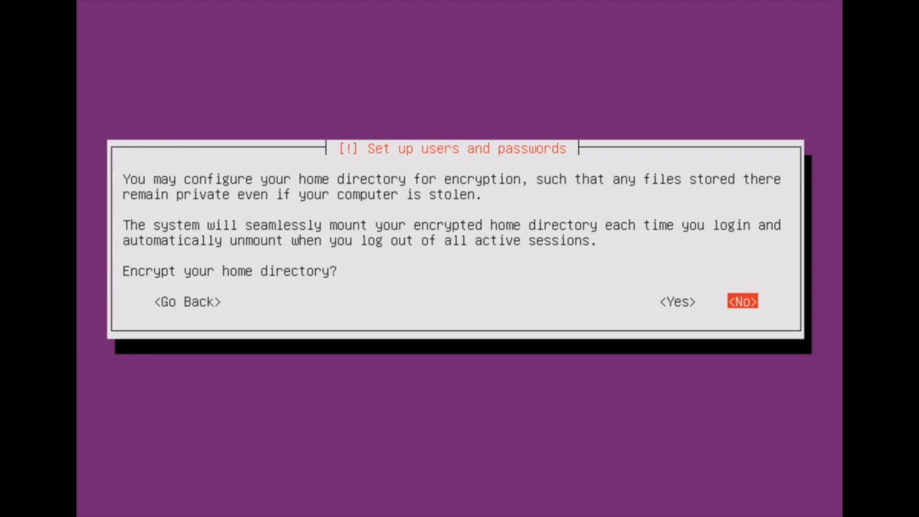
Step: Decline home directory encryption and accept America/New_York as the time zone
{"action": "key", "text": "Return"}
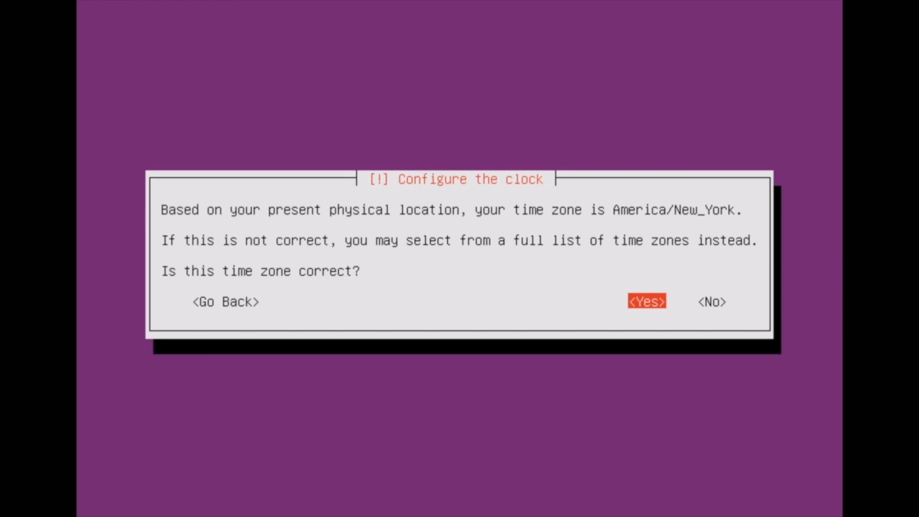
{"action": "key", "text": "Return"}
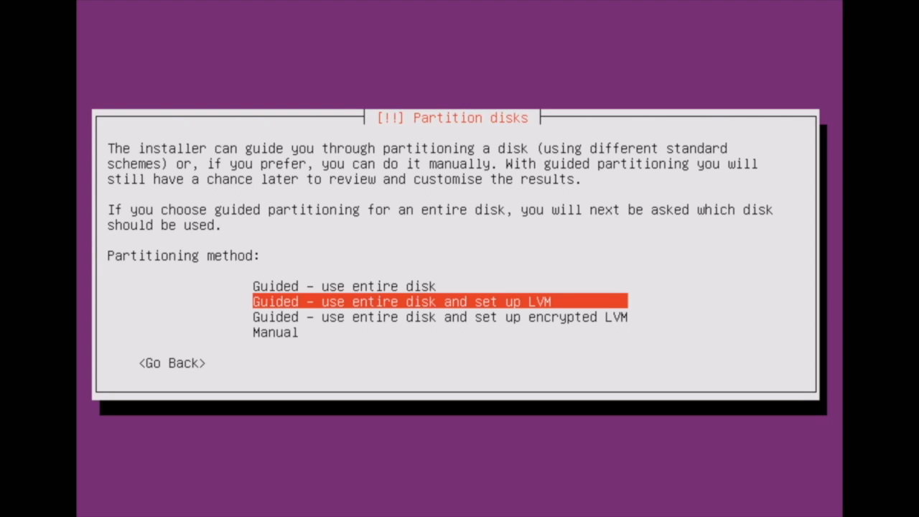
Step: Partition the 21.5 GB VMware disk with guided LVM using the full 21.2 GB and write the changes to disk
{"action": "key", "text": "Return"}
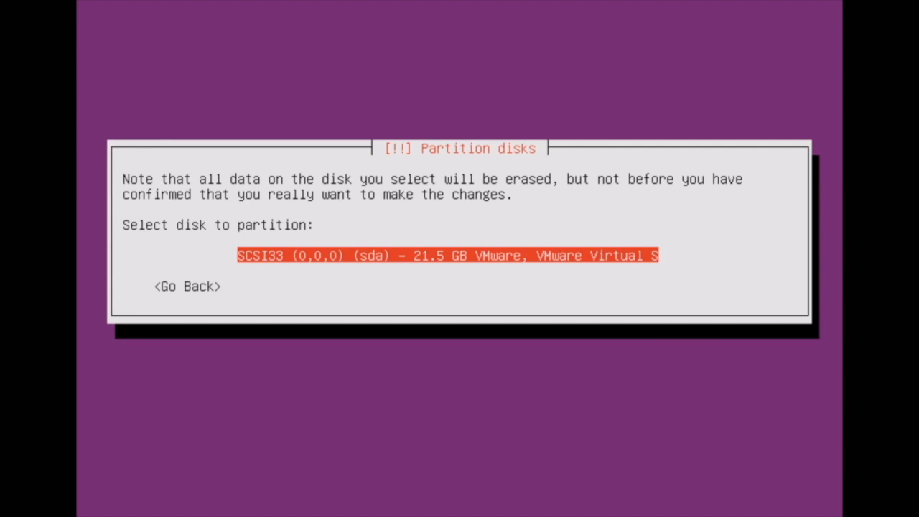
{"action": "key", "text": "Return"}
{"action": "key", "text": "Left"}
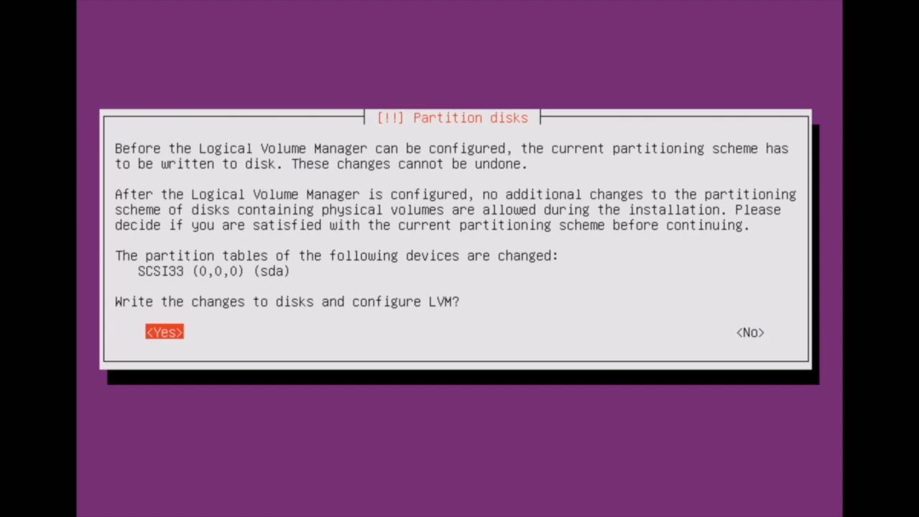
{"action": "key", "text": "Return"}
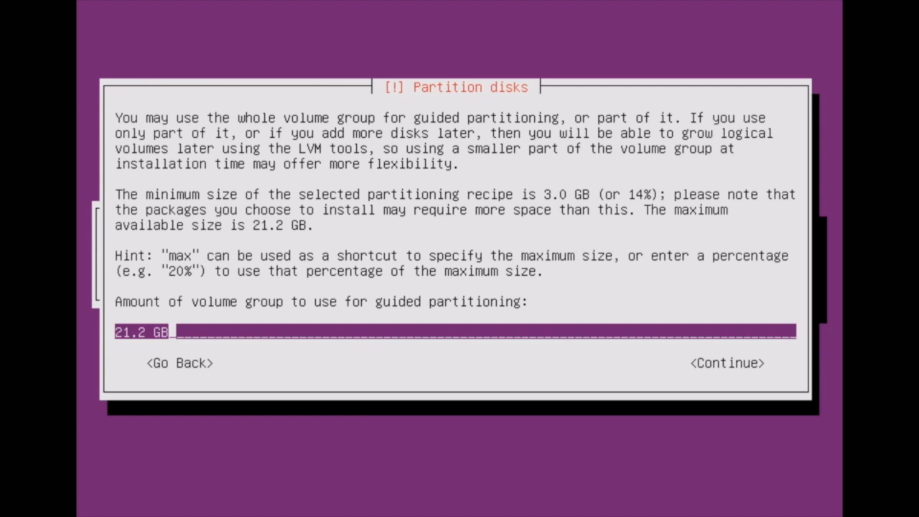
{"action": "key", "text": "Tab"}
{"action": "key", "text": "Return"}
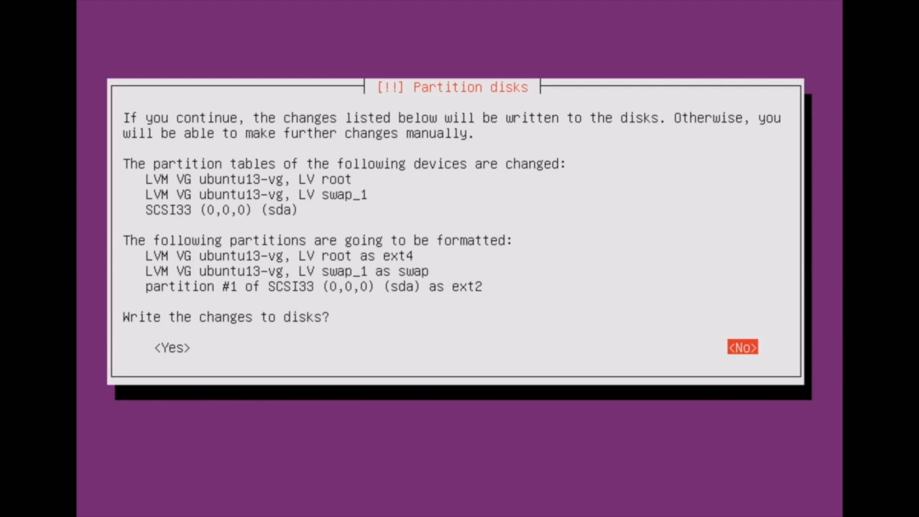
{"action": "key", "text": "Left"}
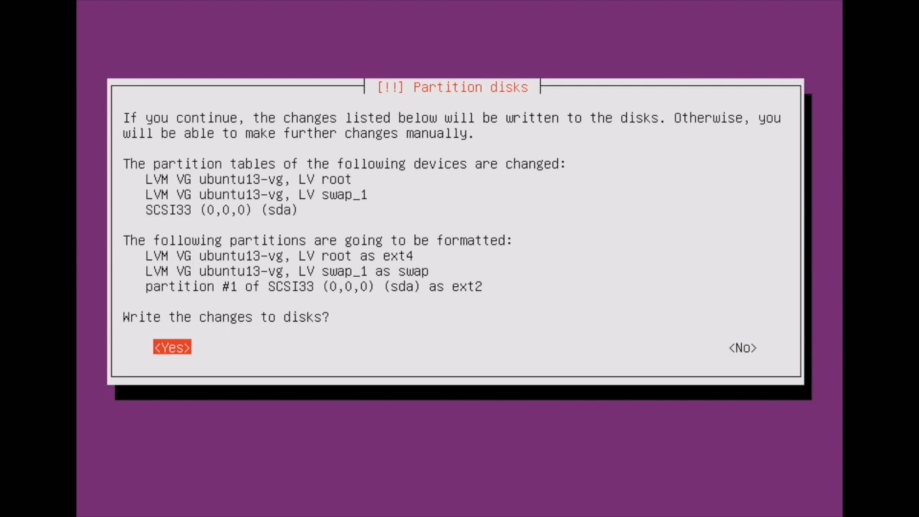
{"action": "key", "text": "Return"}
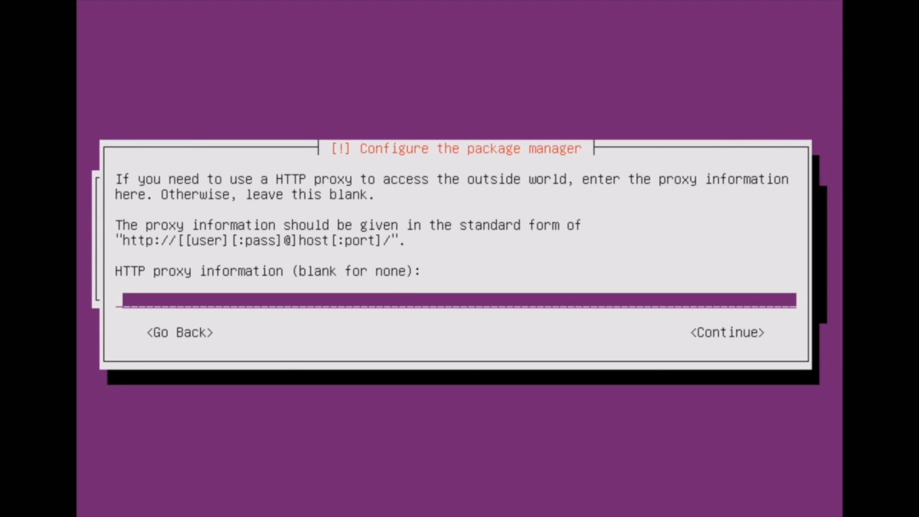
Step: Leave the HTTP proxy blank and choose No automatic updates for managing upgrades
{"action": "key", "text": "Tab"}
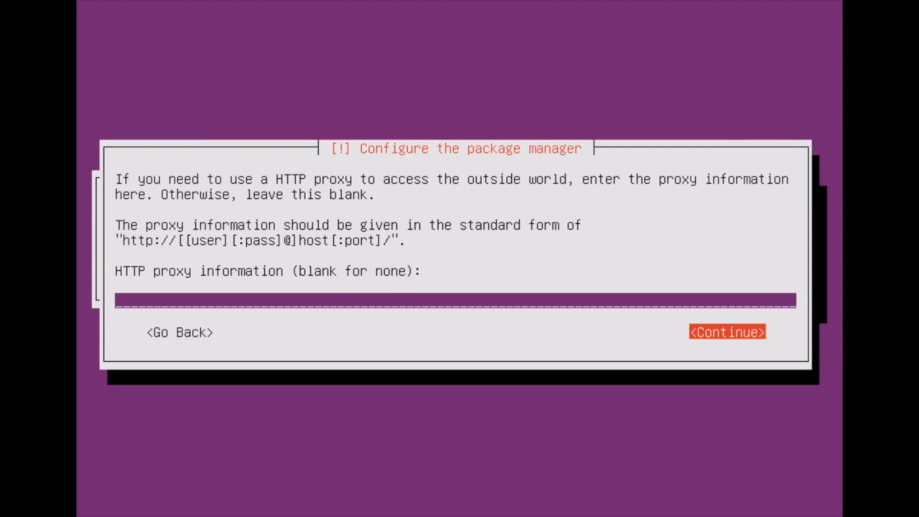
{"action": "key", "text": "Return"}
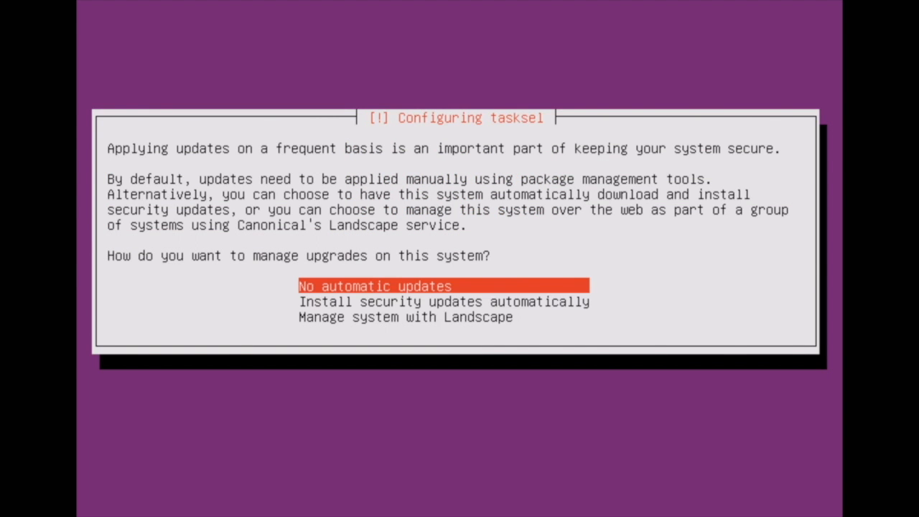
{"action": "key", "text": "Return"}
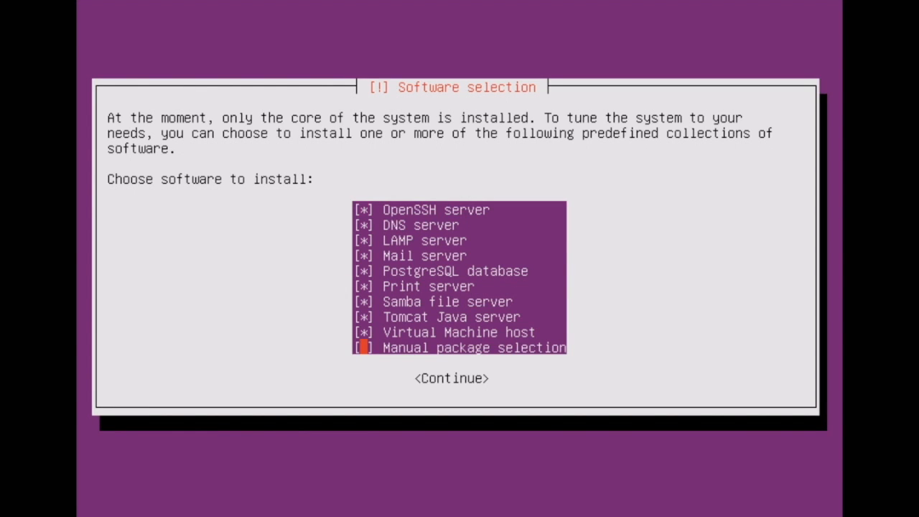
Step: Continue from software selection and set and repeat the password for the MySQL root user
{"action": "key", "text": "Return"}
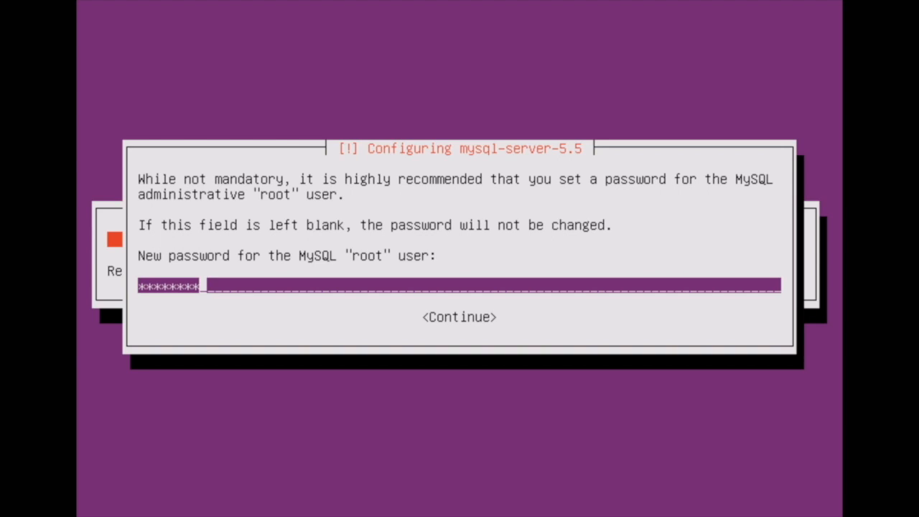
{"action": "type", "text": "*"}
{"action": "key", "text": "Tab"}
{"action": "key", "text": "Return"}
{"action": "type", "text": "*********"}
{"action": "key", "text": "Tab"}
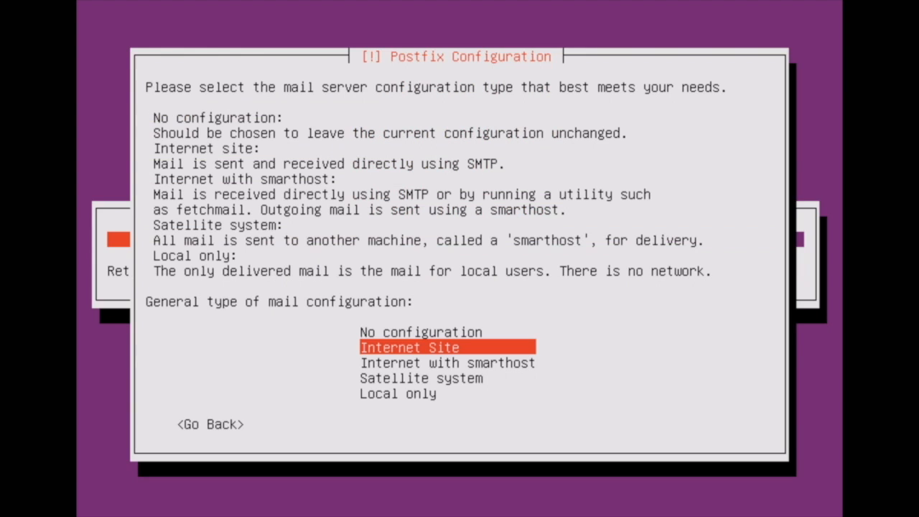
{"action": "key", "text": "Return"}
Step: Accept ubuntu13 as the Postfix system mail name and Dovecot SSL host name, and complete the remaining installation prompts
{"action": "key", "text": "Tab"}
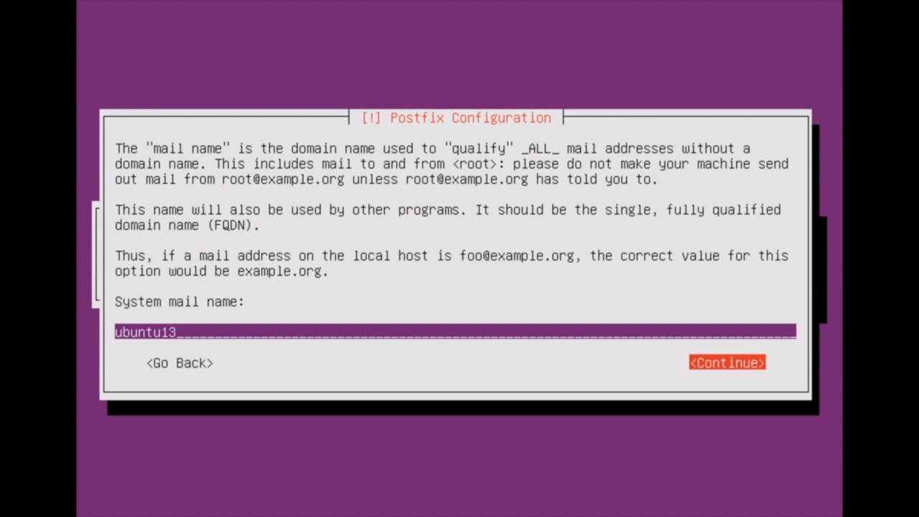
{"action": "key", "text": "Return"}
{"action": "key", "text": "Return"}
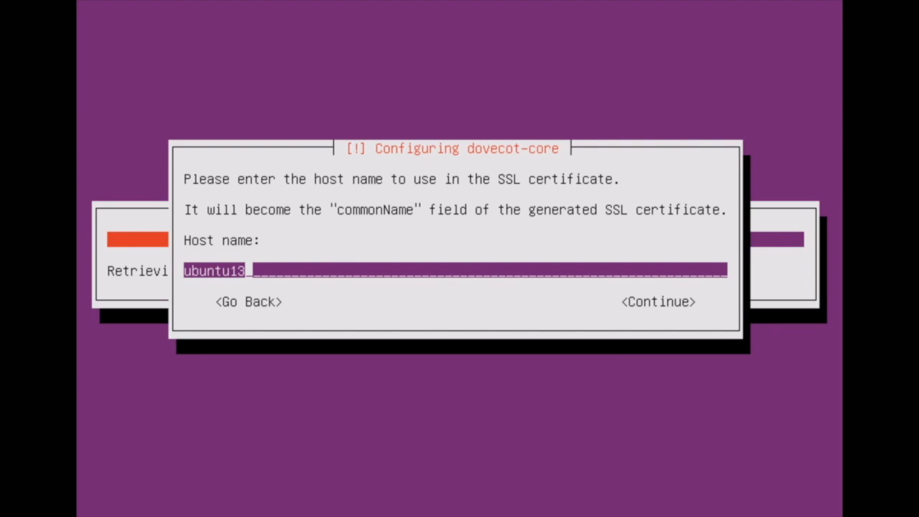
{"action": "key", "text": "Tab"}
{"action": "key", "text": "Return"}
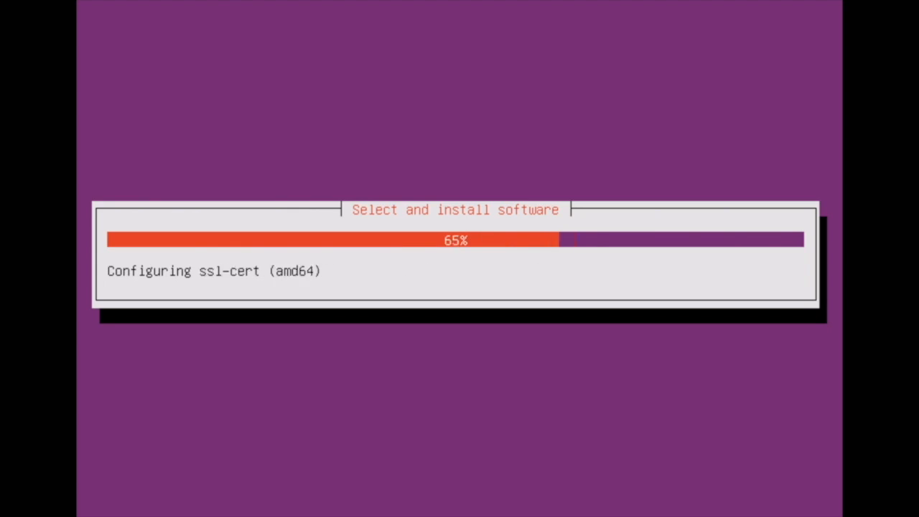
{"action": "key", "text": "Return"}
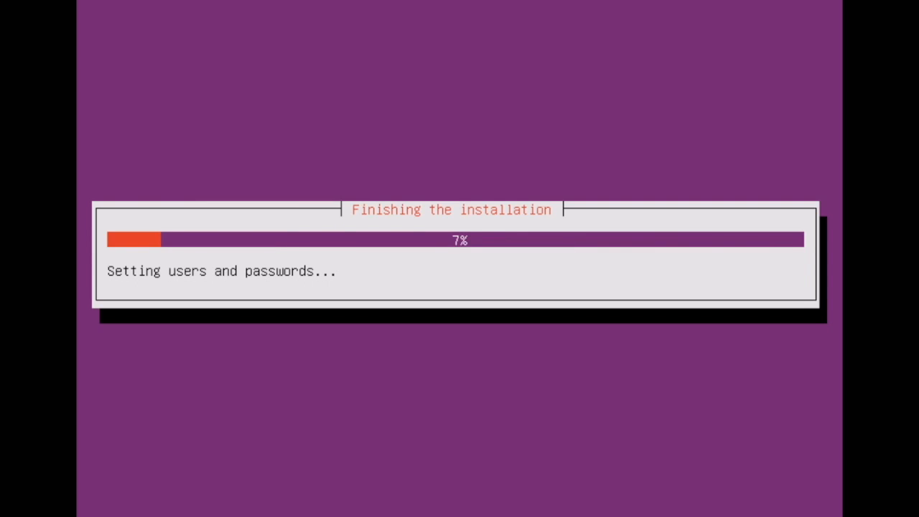
{"action": "key", "text": "Return"}
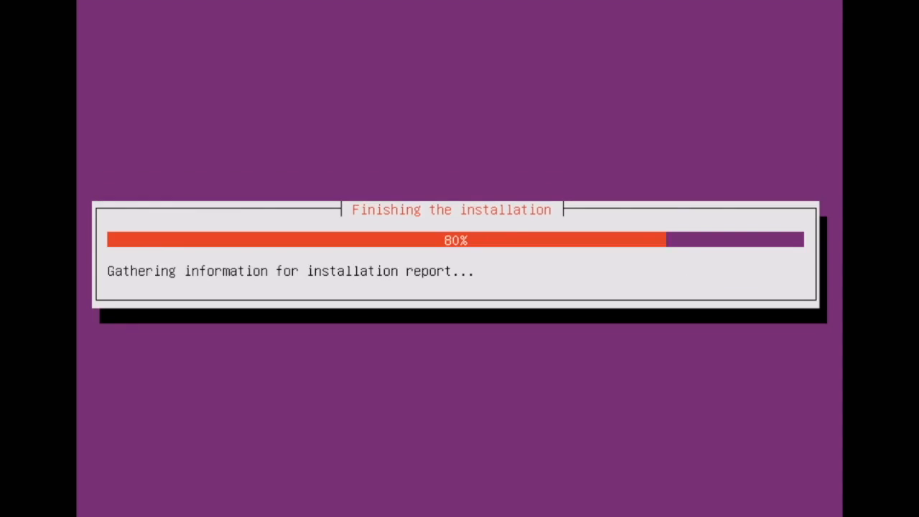
Step: Log in to ubuntu13 as user1 with the account password and run the who command
{"action": "type", "text": "user1"}
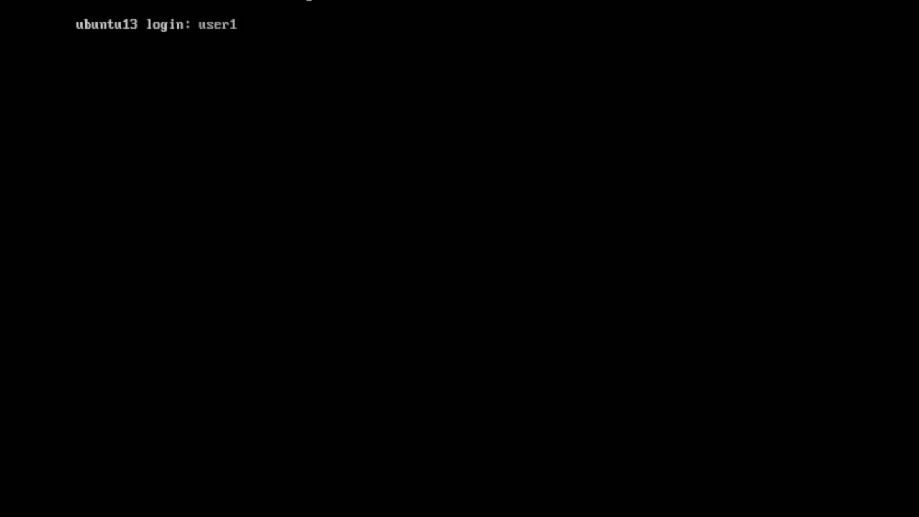
{"action": "key", "text": "Return"}
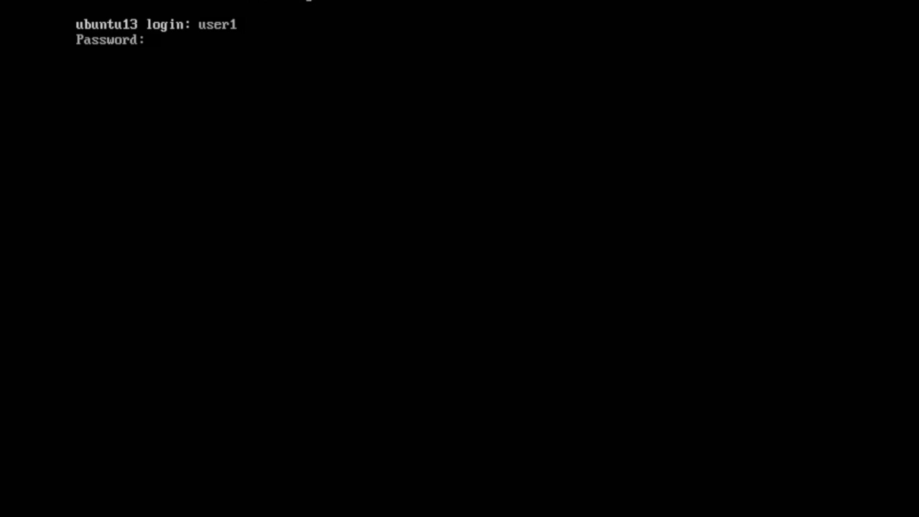
{"action": "key", "text": "Return"}
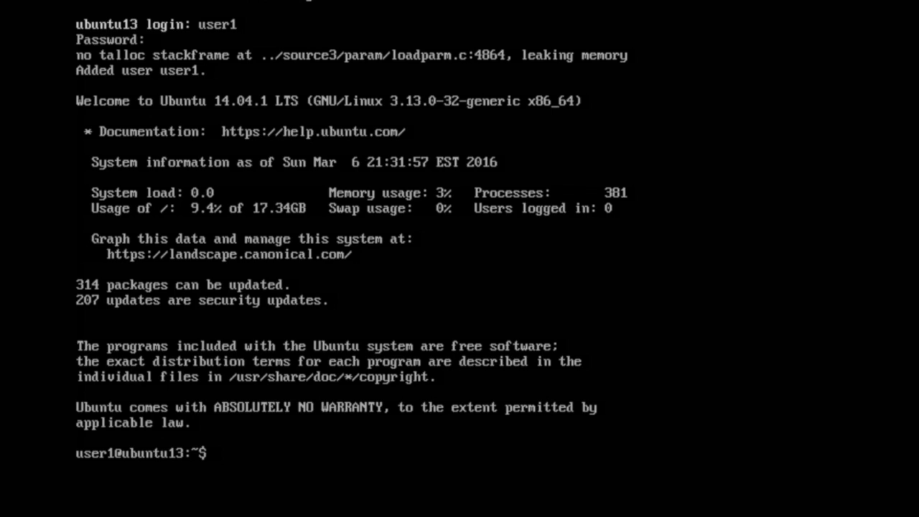
{"action": "type", "text": "who"}
{"action": "key", "text": "Return"}
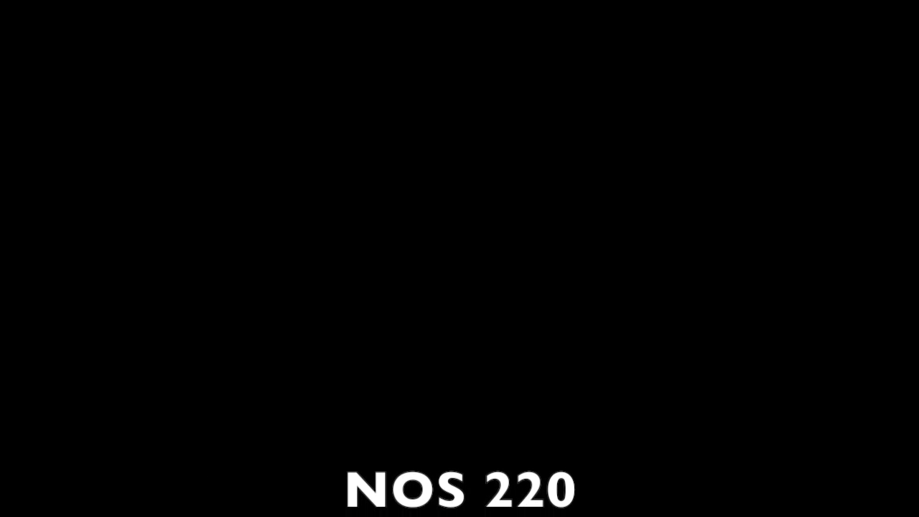